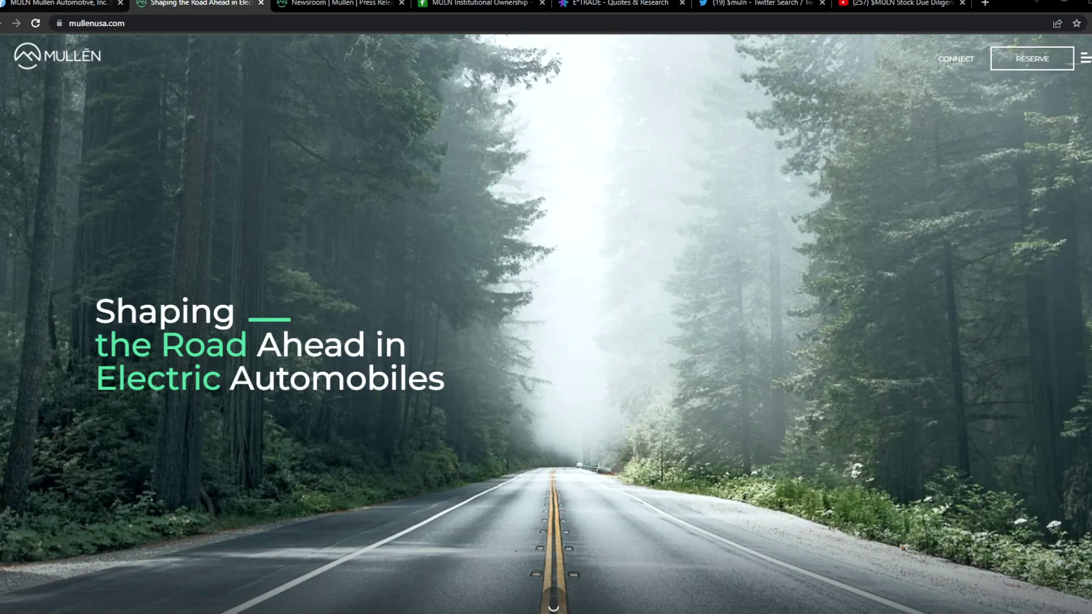
Step: Glance at the Finviz MULN quote, then return to and browse the Mullen homepage
{"action": "left_click", "coordinate": [56, 3]}
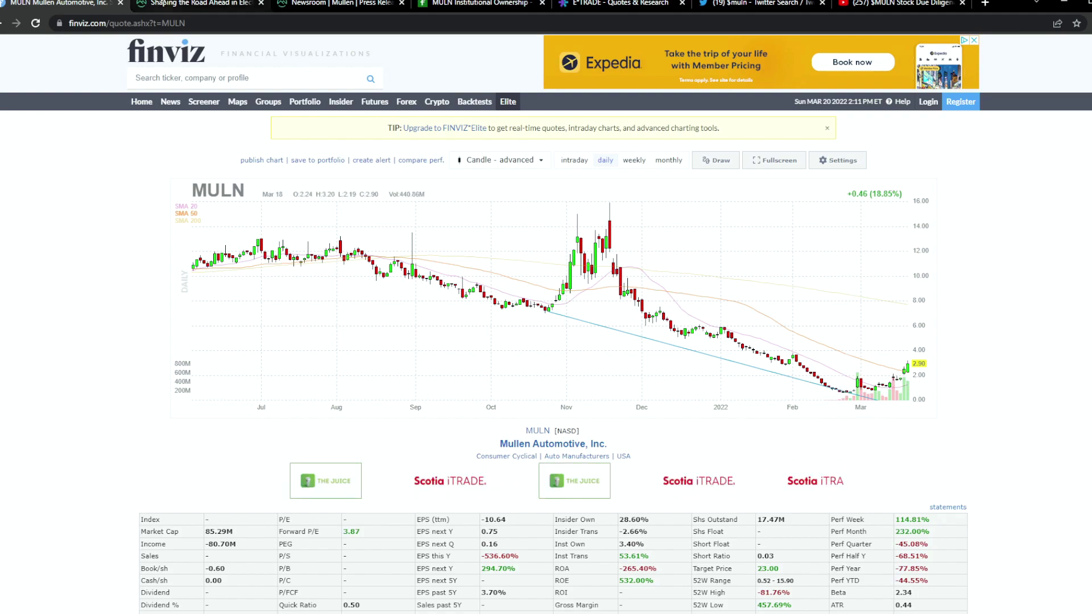
{"action": "left_click", "coordinate": [164, 3]}
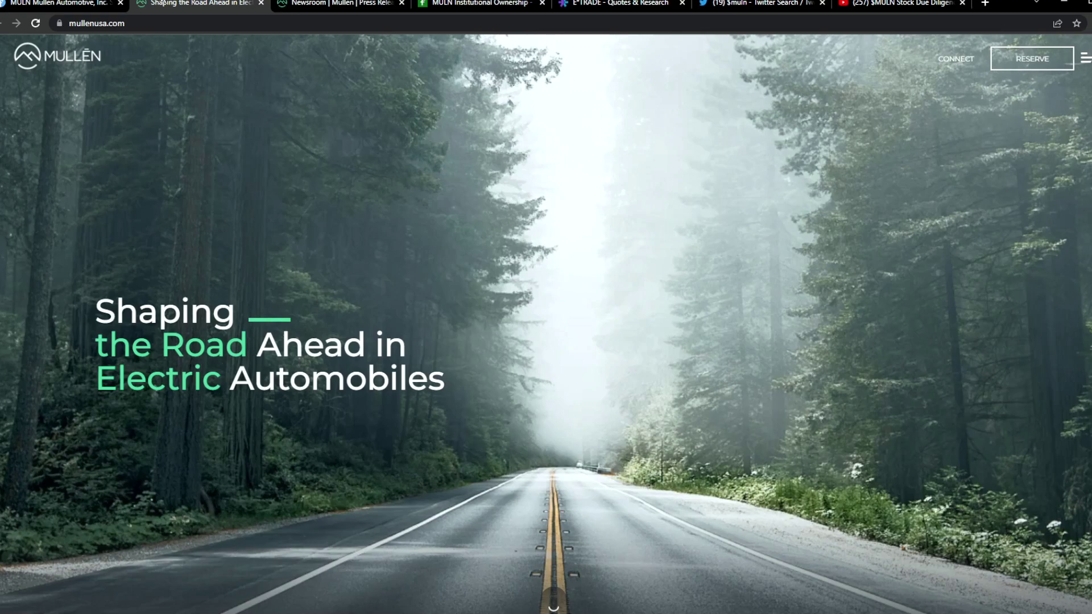
{"action": "scroll", "coordinate": [813, 264], "scroll_direction": "down", "scroll_amount": 15}
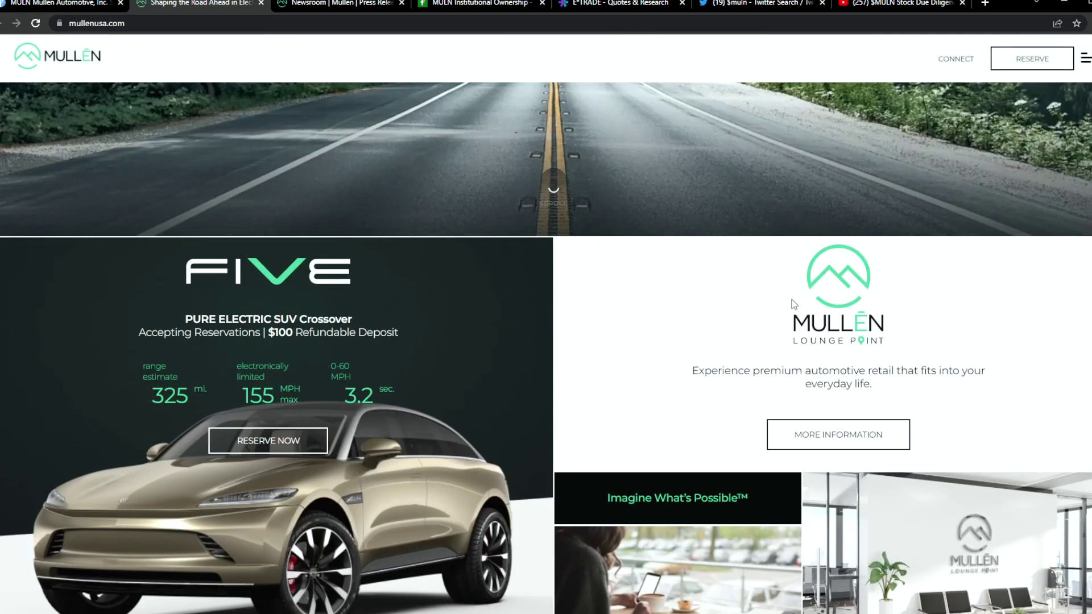
{"action": "scroll", "coordinate": [792, 302], "scroll_direction": "up", "scroll_amount": 5}
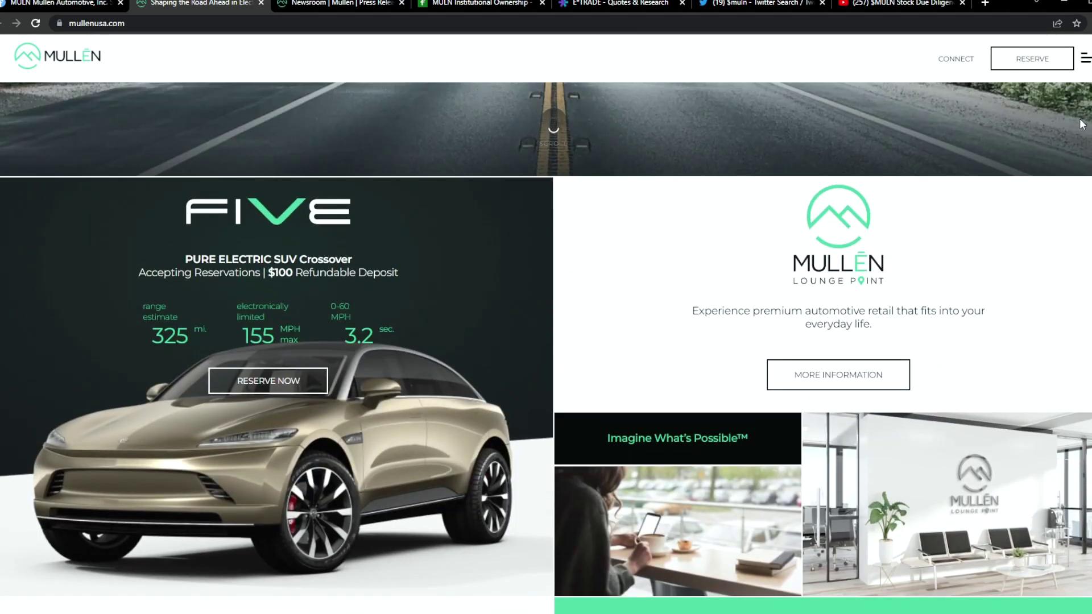
{"action": "scroll", "coordinate": [1012, 130], "scroll_direction": "down", "scroll_amount": 10}
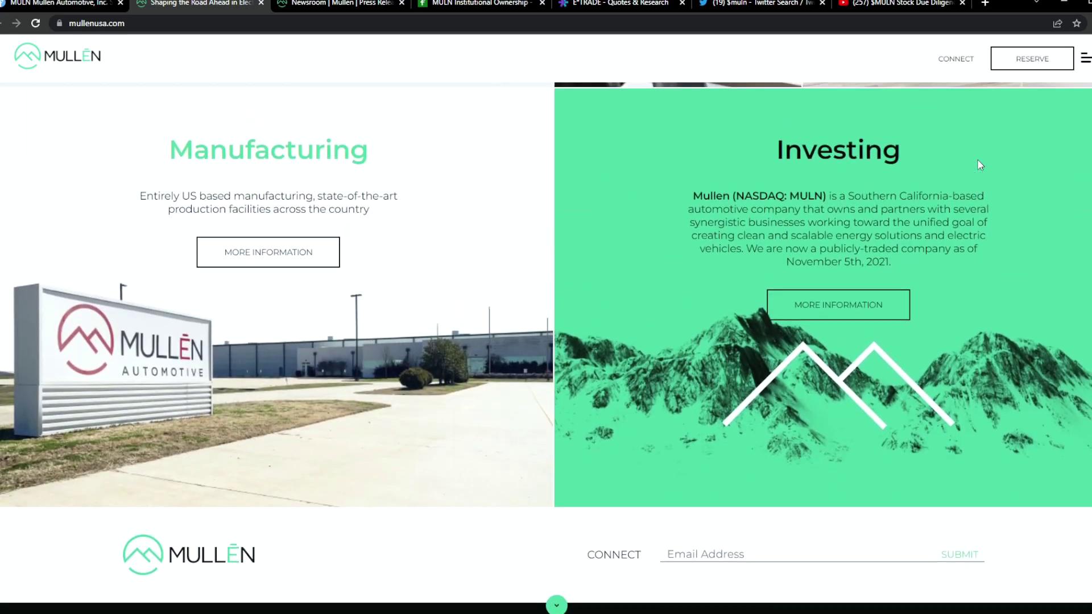
{"action": "scroll", "coordinate": [978, 166], "scroll_direction": "up", "scroll_amount": 10}
Step: Check the site's navigation menu, then open MORE INFORMATION under Manufacturing
{"action": "left_click", "coordinate": [1085, 57]}
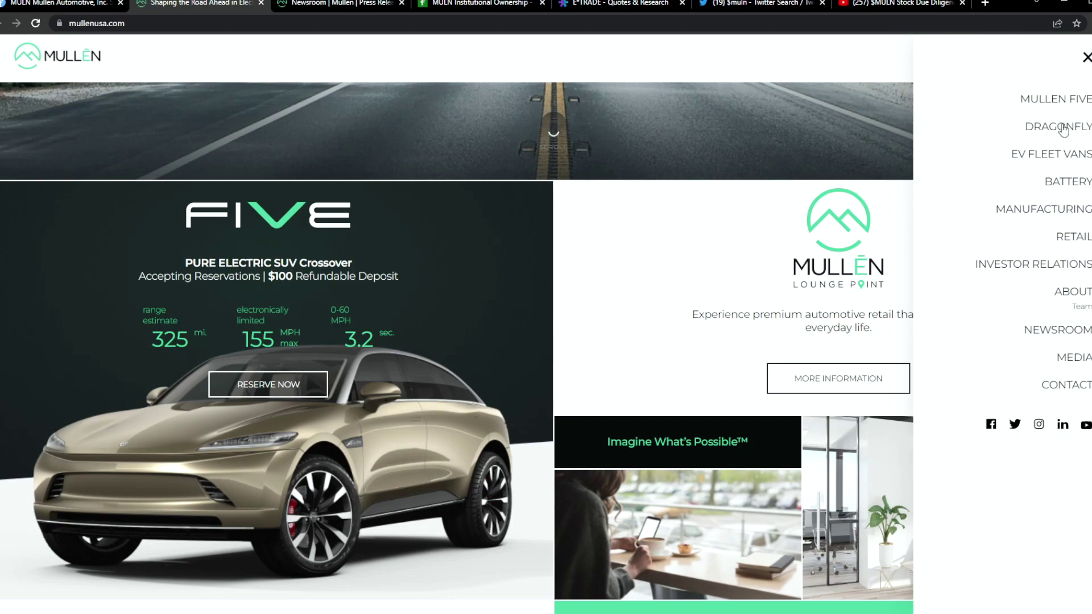
{"action": "left_click", "coordinate": [1086, 57]}
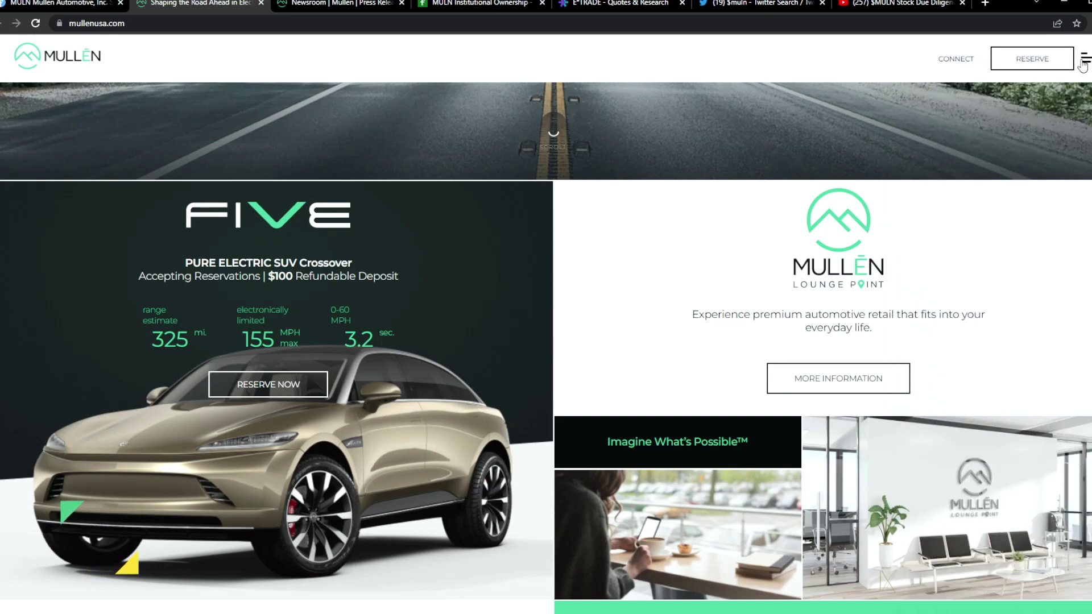
{"action": "scroll", "coordinate": [581, 172], "scroll_direction": "down", "scroll_amount": 4}
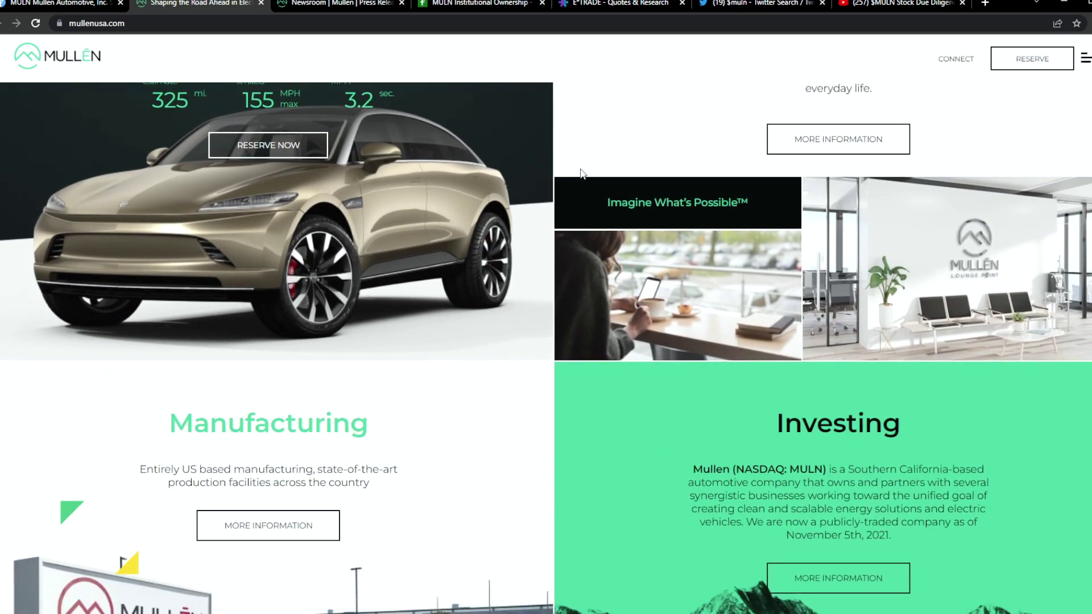
{"action": "scroll", "coordinate": [575, 176], "scroll_direction": "down", "scroll_amount": 1}
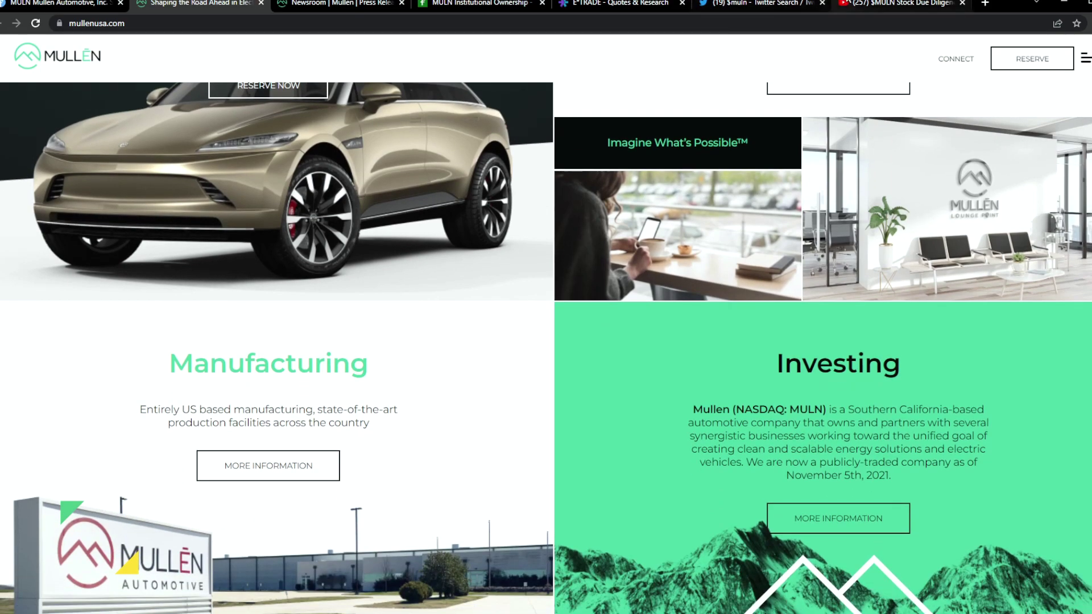
{"action": "left_click_drag", "start_coordinate": [271, 418], "coordinate": [346, 424]}
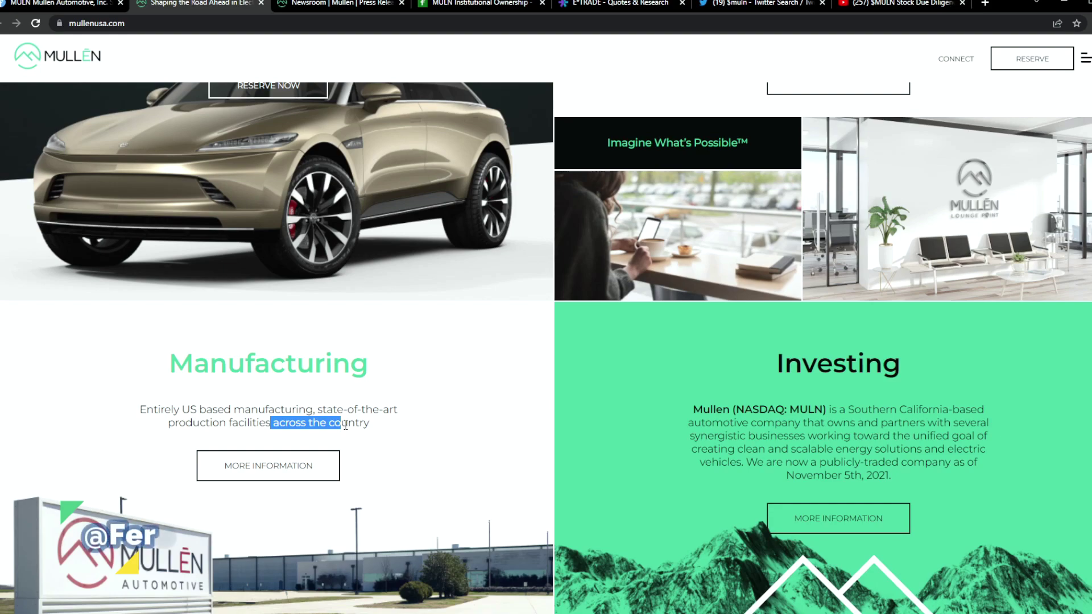
{"action": "scroll", "coordinate": [347, 425], "scroll_direction": "down", "scroll_amount": 4}
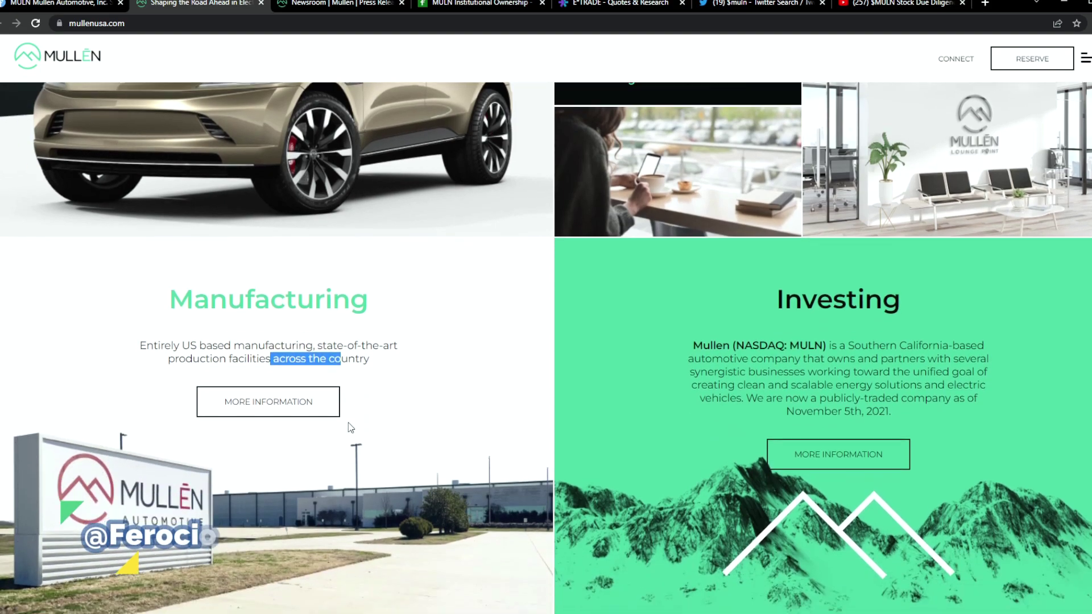
{"action": "left_click", "coordinate": [313, 230]}
Step: Read the Tunica, Mississippi facility details, noting the Q3 2024 production start
{"action": "scroll", "coordinate": [407, 483], "scroll_direction": "down", "scroll_amount": 6}
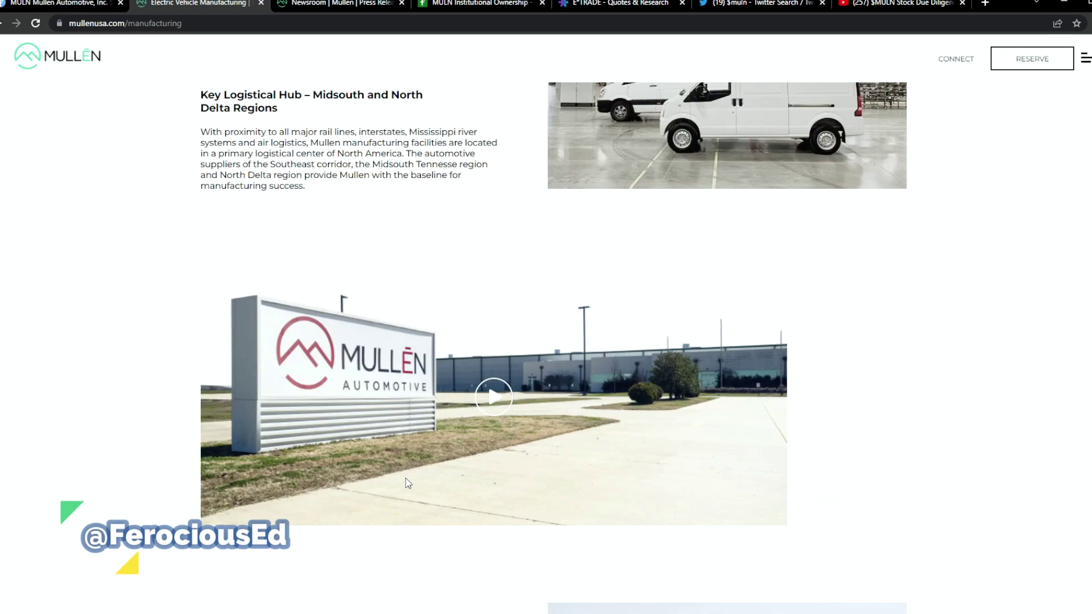
{"action": "scroll", "coordinate": [408, 483], "scroll_direction": "down", "scroll_amount": 8}
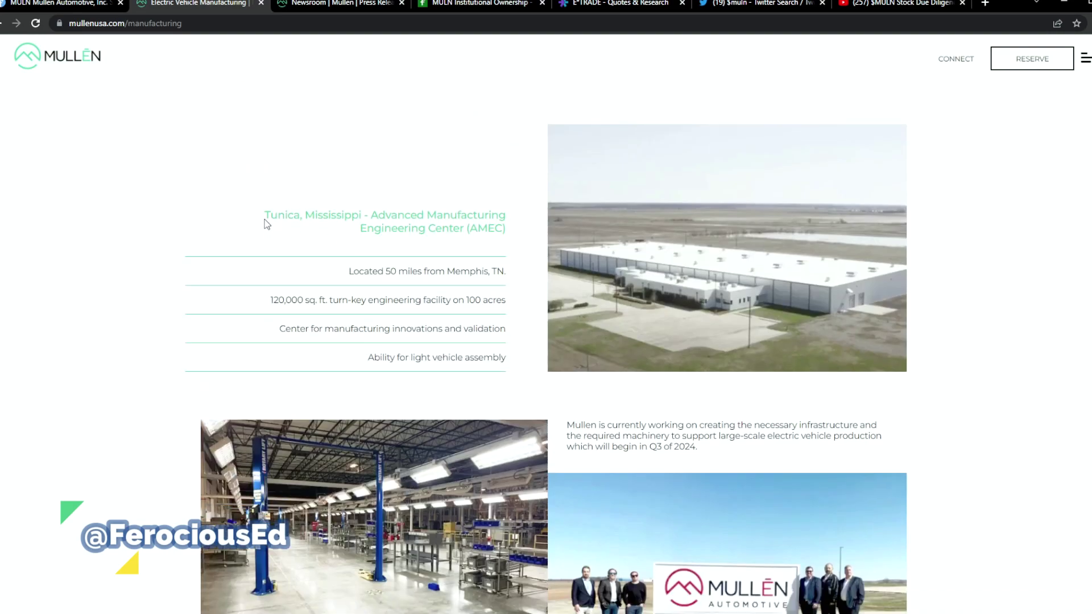
{"action": "left_click_drag", "start_coordinate": [265, 221], "coordinate": [296, 223]}
{"action": "left_click_drag", "start_coordinate": [739, 464], "coordinate": [894, 442]}
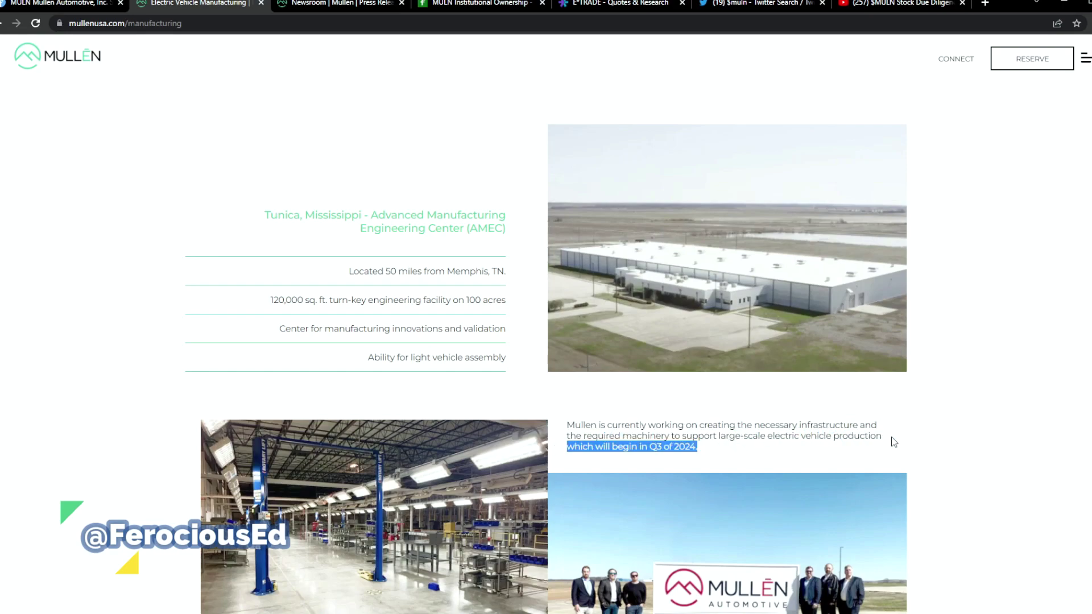
{"action": "left_click", "coordinate": [1011, 433]}
Step: Return to the Mullen homepage with the Alt+Left back shortcut
{"action": "scroll", "coordinate": [1012, 431], "scroll_direction": "down", "scroll_amount": 3}
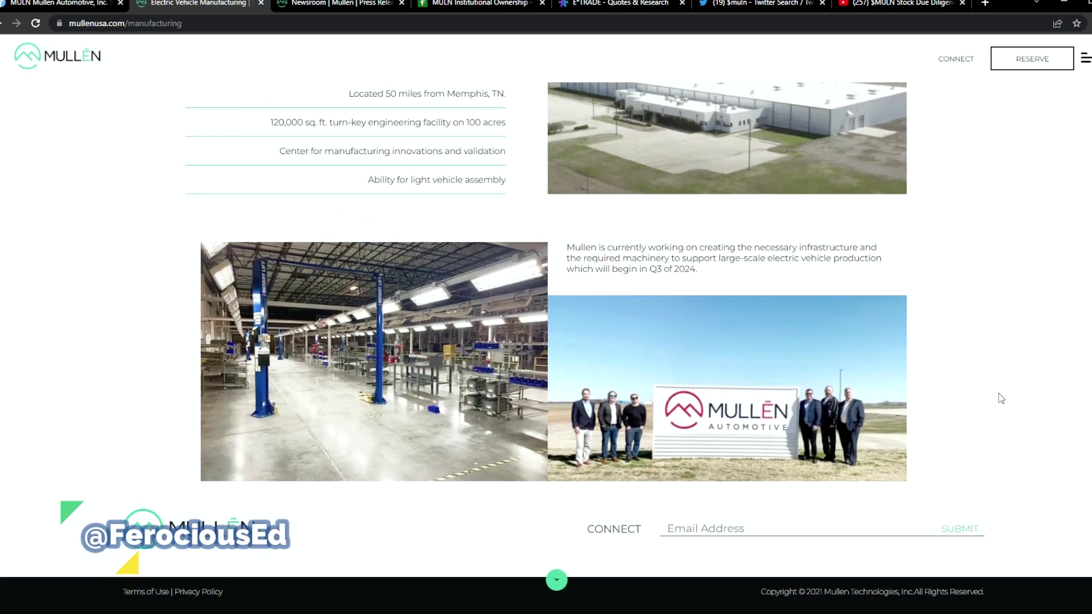
{"action": "scroll", "coordinate": [999, 398], "scroll_direction": "up", "scroll_amount": 1}
{"action": "scroll", "coordinate": [939, 399], "scroll_direction": "up", "scroll_amount": 2}
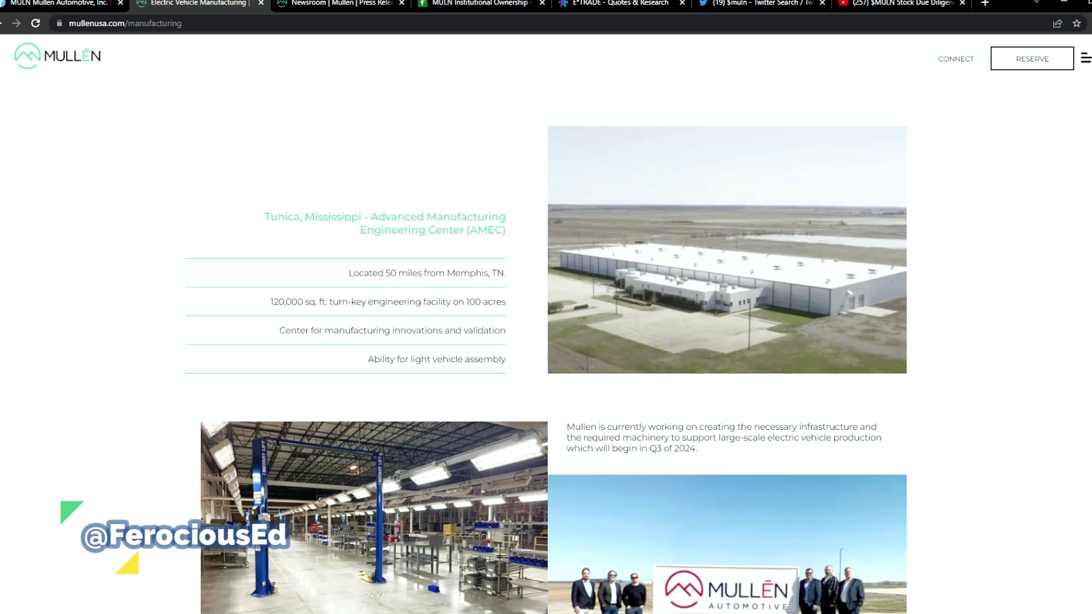
{"action": "key", "text": "alt+Left"}
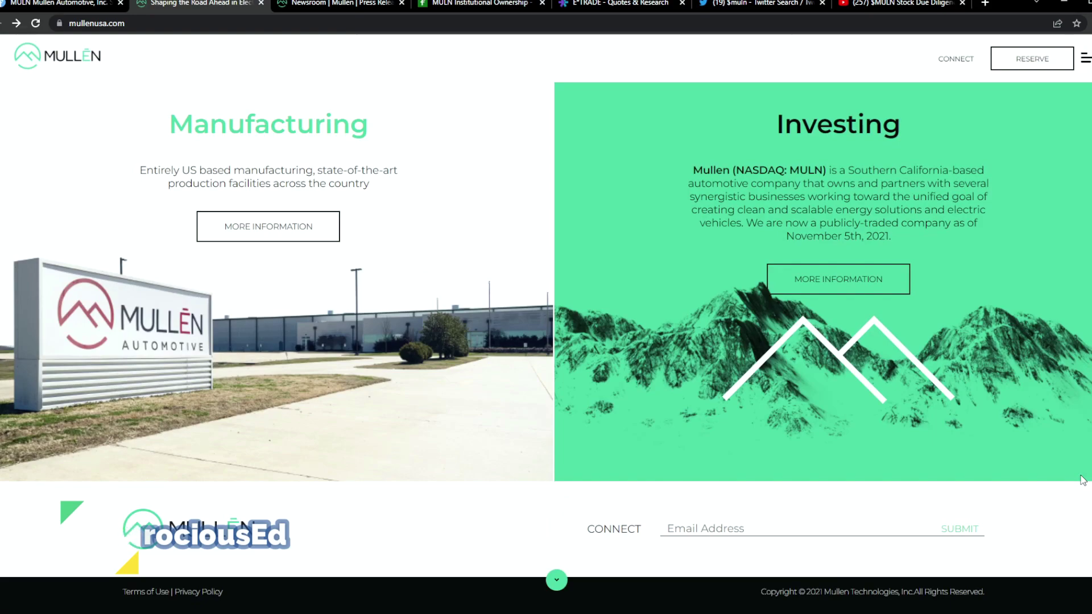
{"action": "scroll", "coordinate": [997, 471], "scroll_direction": "up", "scroll_amount": 1}
{"action": "left_click_drag", "start_coordinate": [823, 229], "coordinate": [899, 288]}
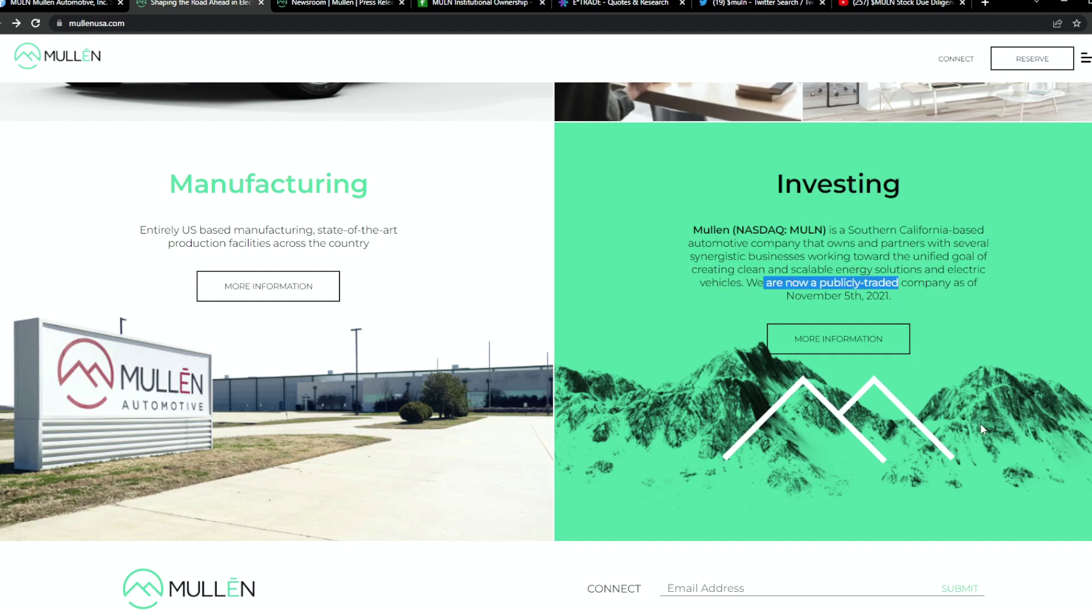
{"action": "scroll", "coordinate": [979, 423], "scroll_direction": "up", "scroll_amount": 15}
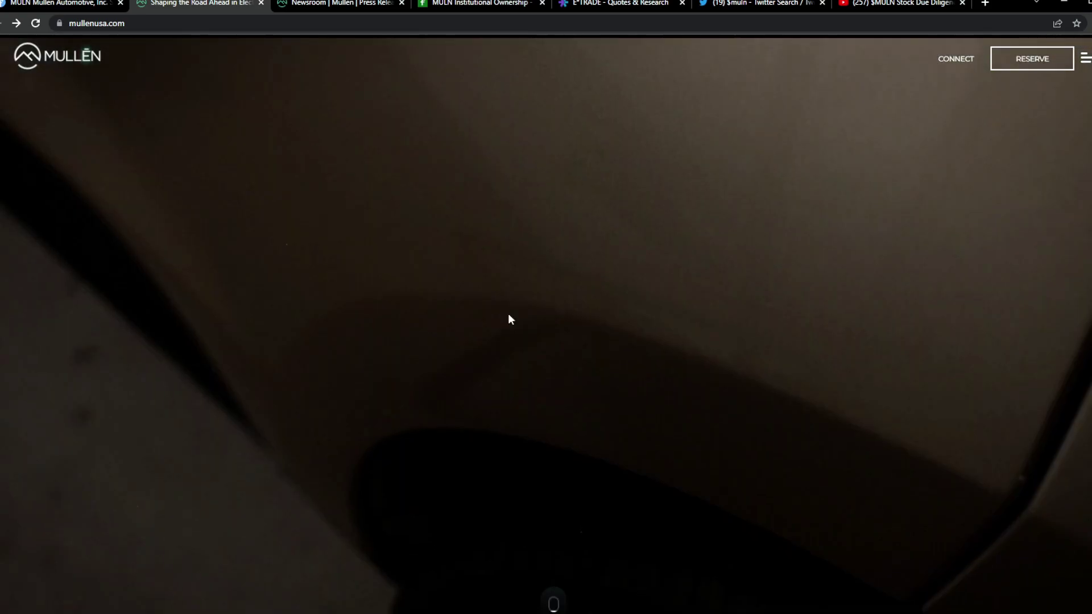
Step: Review the Newsroom press release titles from Yahoo Finance Live, Insider Monkey and CarBuzz
{"action": "left_click", "coordinate": [335, 3]}
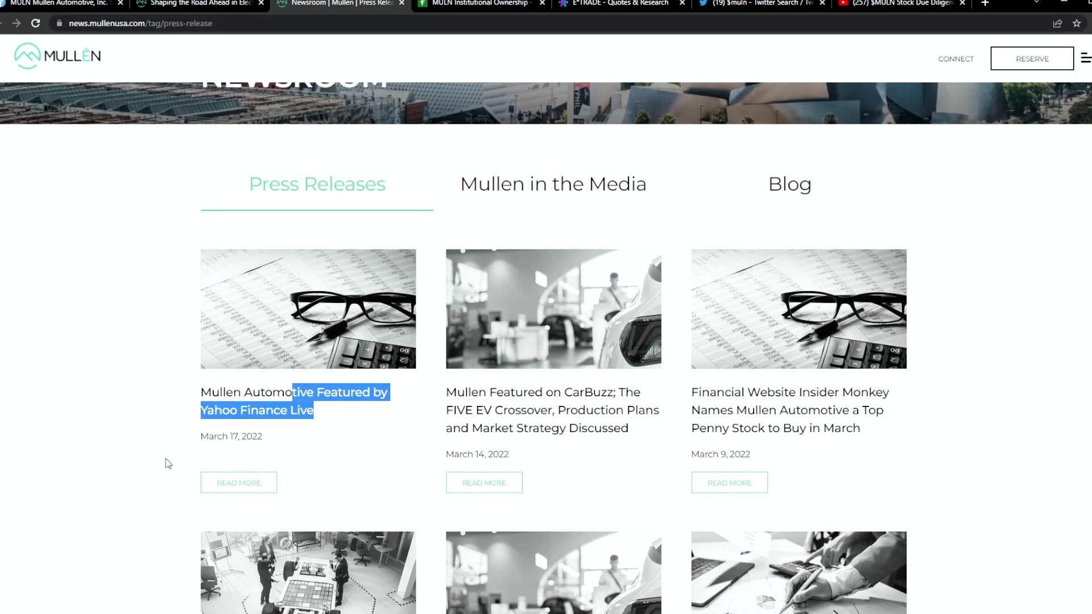
{"action": "left_click", "coordinate": [105, 393]}
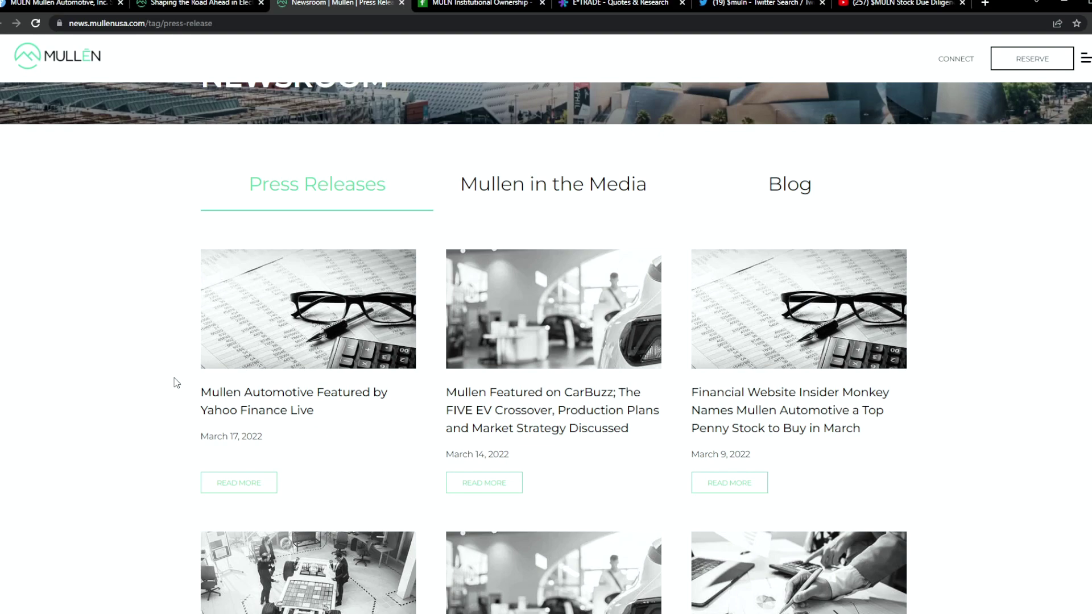
{"action": "left_click_drag", "start_coordinate": [192, 394], "coordinate": [629, 438]}
{"action": "left_click_drag", "start_coordinate": [922, 442], "coordinate": [744, 430]}
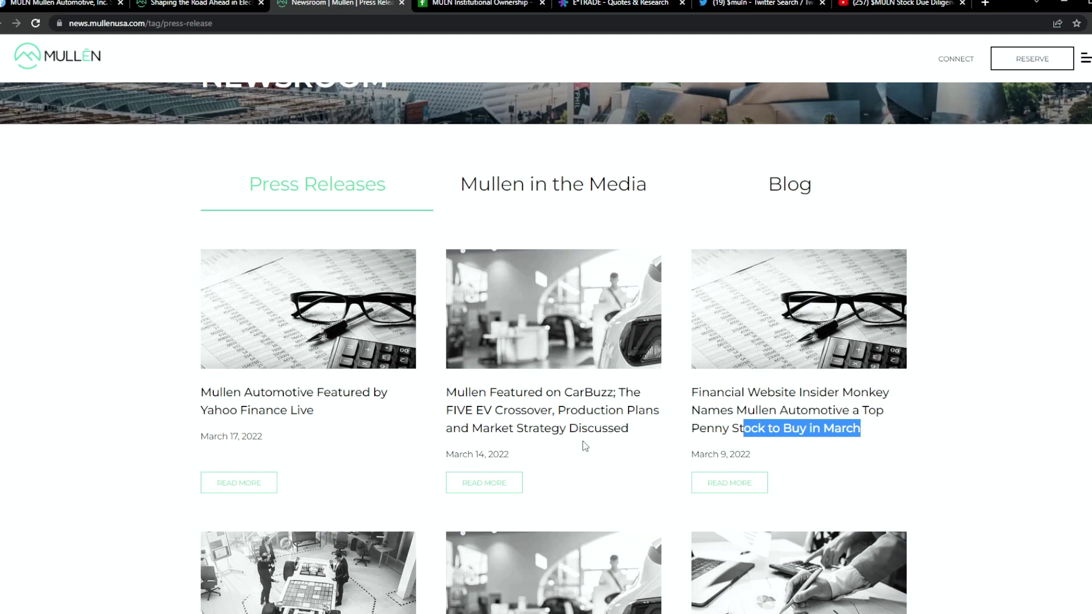
{"action": "left_click_drag", "start_coordinate": [444, 428], "coordinate": [630, 430]}
{"action": "left_click", "coordinate": [982, 437]}
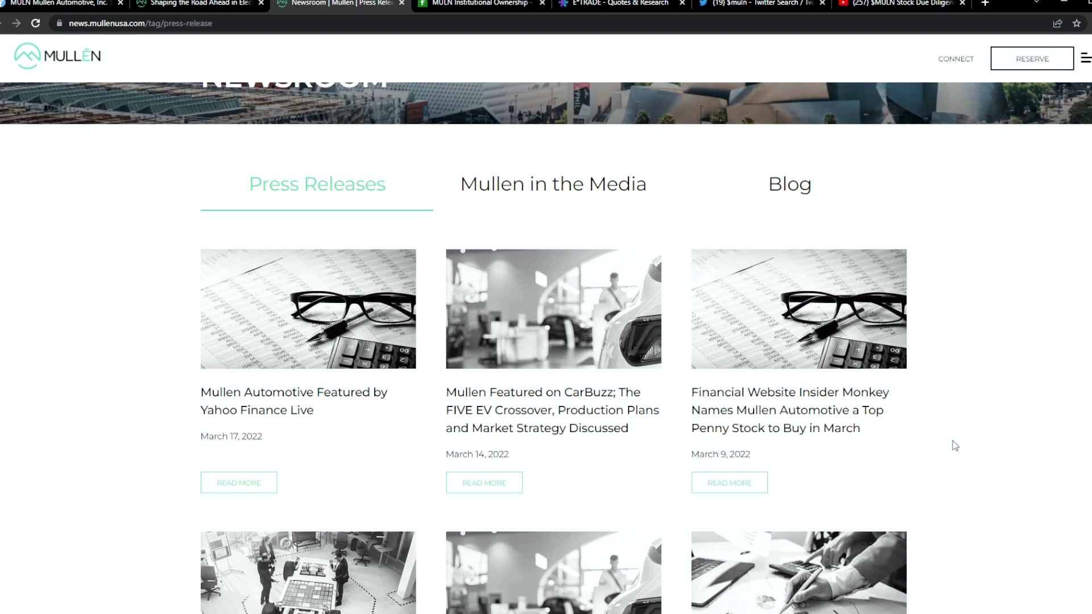
Step: Open the newsroom's section navigation panel, then bring up the $muln Twitter search results
{"action": "scroll", "coordinate": [938, 443], "scroll_direction": "down", "scroll_amount": 4}
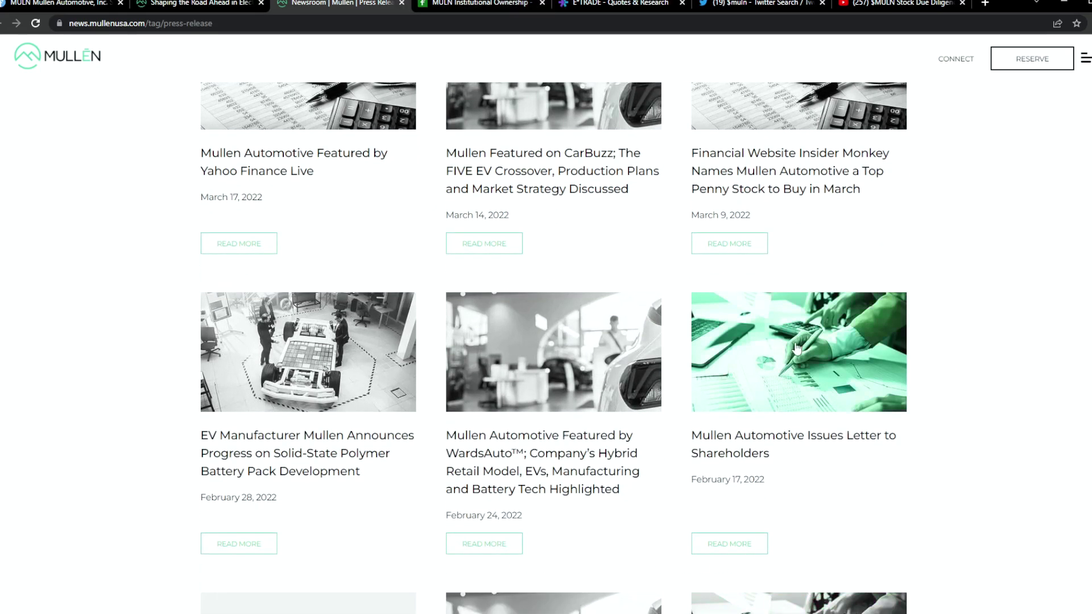
{"action": "scroll", "coordinate": [694, 313], "scroll_direction": "up", "scroll_amount": 7}
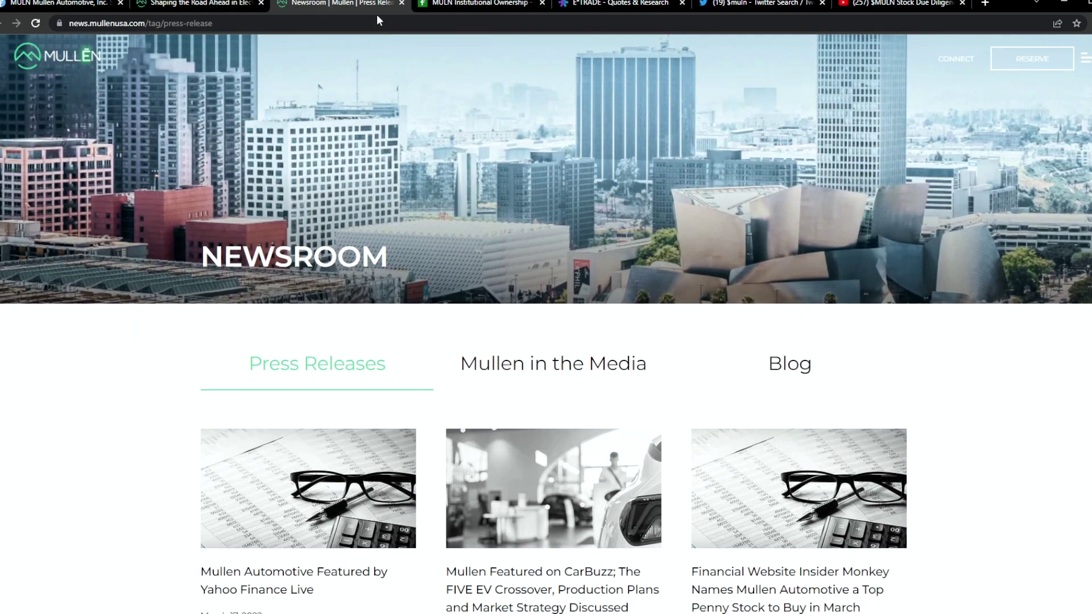
{"action": "left_click", "coordinate": [1087, 59]}
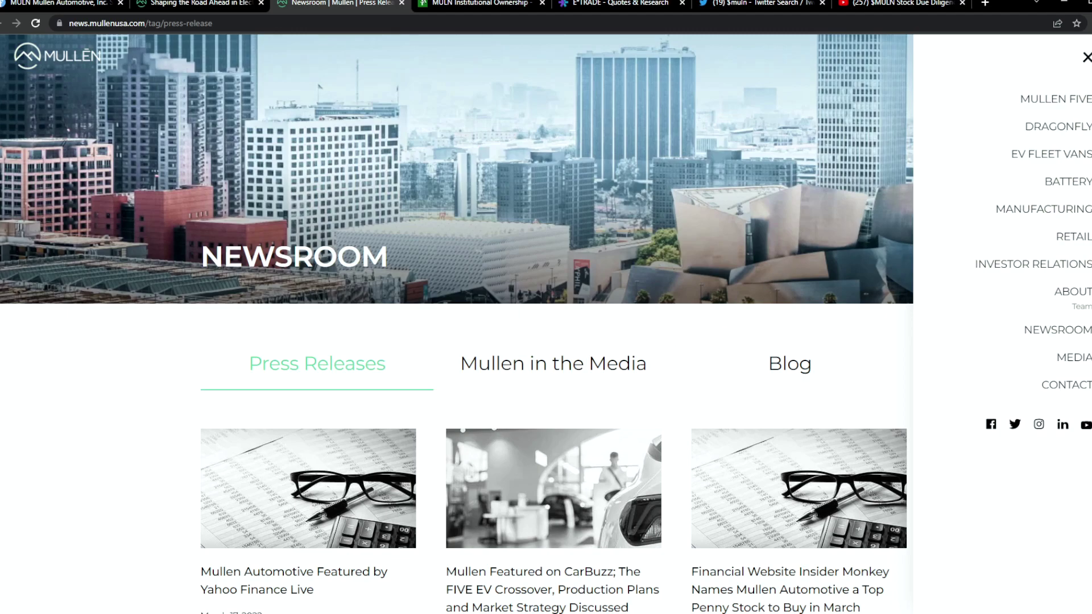
{"action": "left_click_drag", "start_coordinate": [756, 4], "coordinate": [564, 17]}
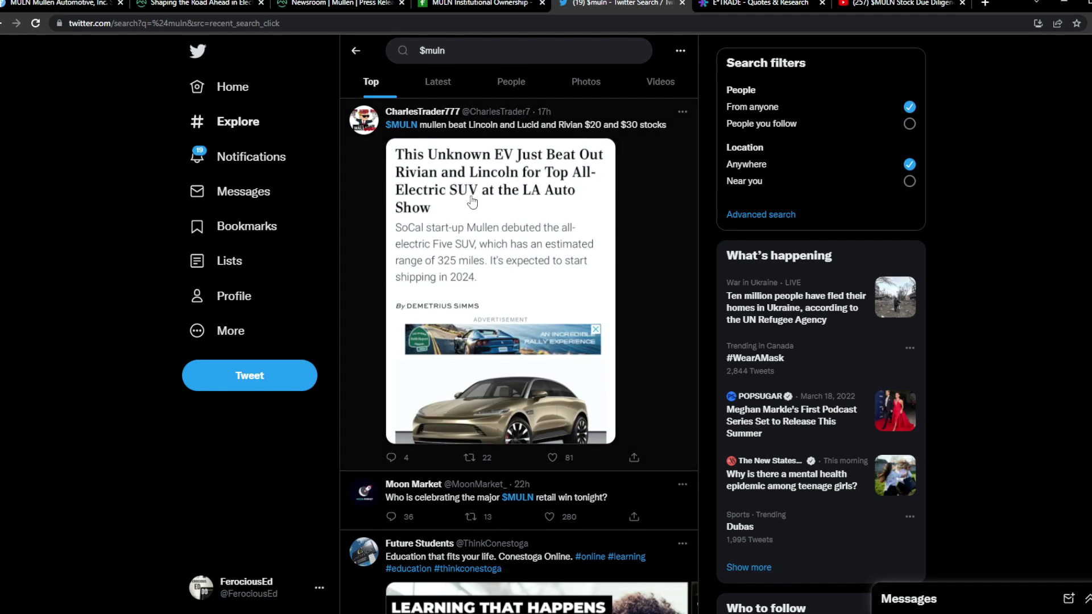
Step: Read down the $muln tweets, then switch to Fintel's MULN institutional ownership page
{"action": "scroll", "coordinate": [627, 262], "scroll_direction": "down", "scroll_amount": 10}
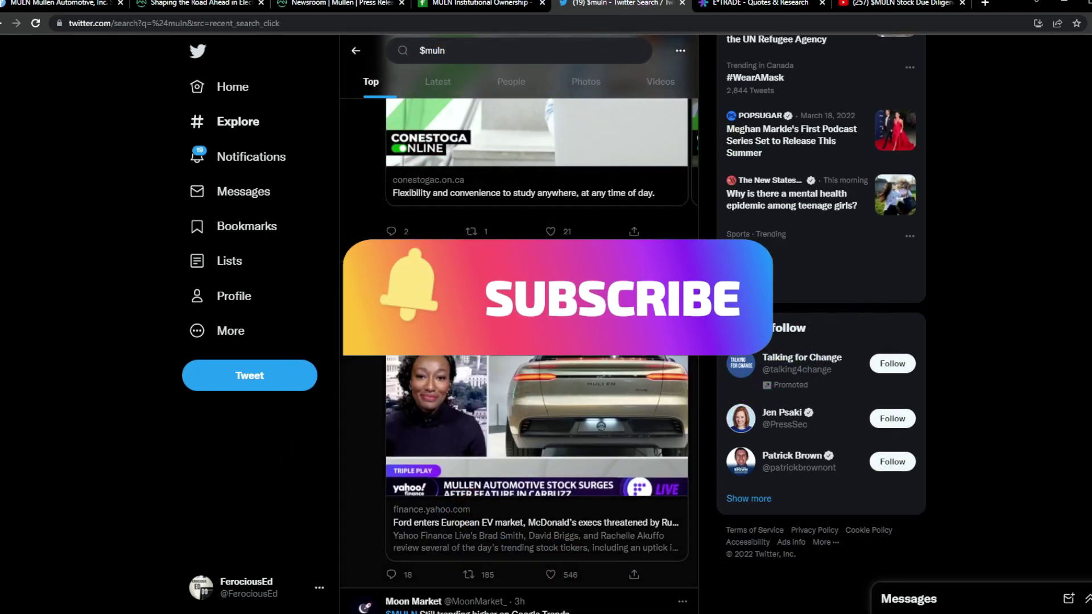
{"action": "scroll", "coordinate": [519, 313], "scroll_direction": "down", "scroll_amount": 1}
{"action": "scroll", "coordinate": [619, 272], "scroll_direction": "down", "scroll_amount": 7}
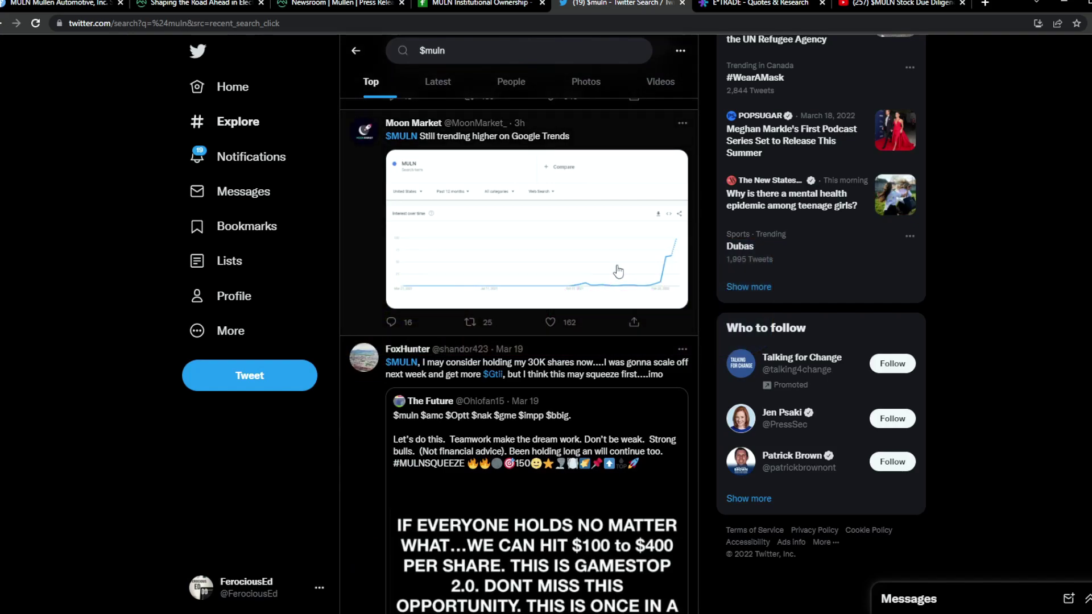
{"action": "scroll", "coordinate": [619, 272], "scroll_direction": "down", "scroll_amount": 20}
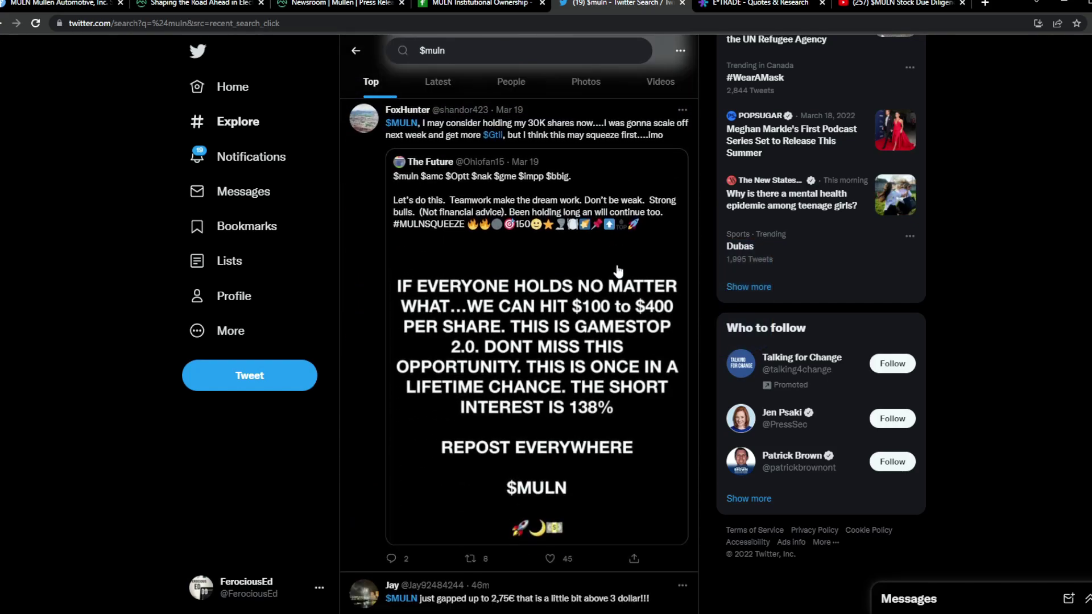
{"action": "scroll", "coordinate": [619, 276], "scroll_direction": "down", "scroll_amount": 18}
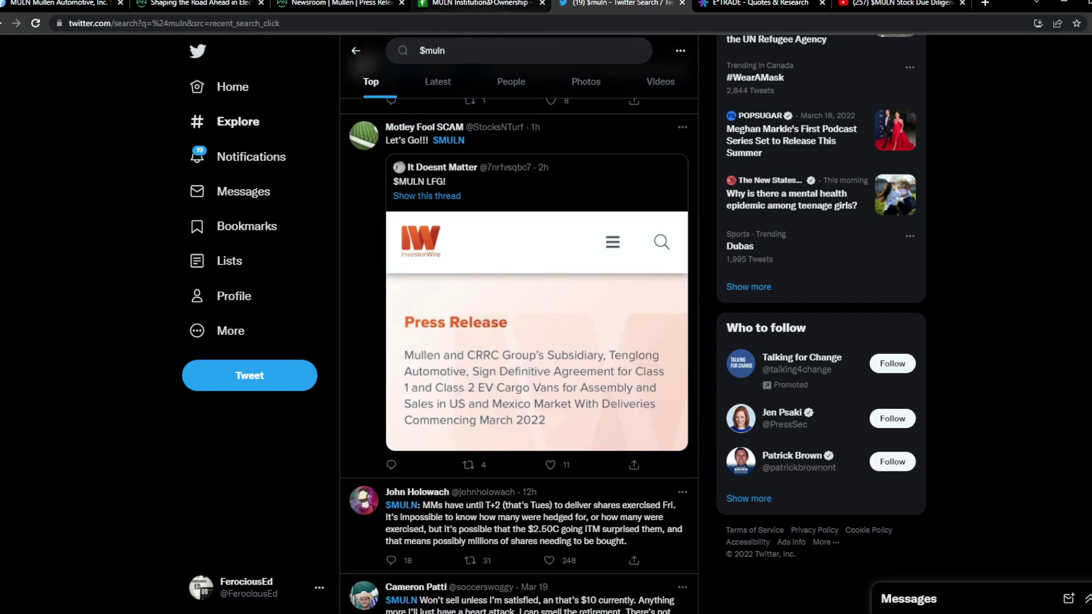
{"action": "left_click", "coordinate": [482, 5]}
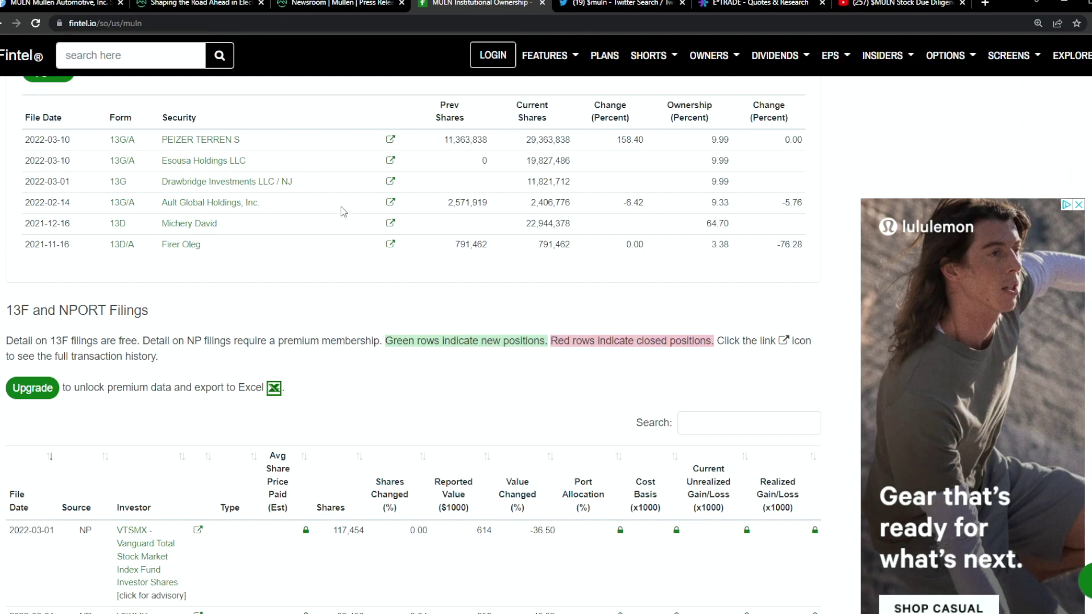
{"action": "scroll", "coordinate": [391, 252], "scroll_direction": "up", "scroll_amount": 1}
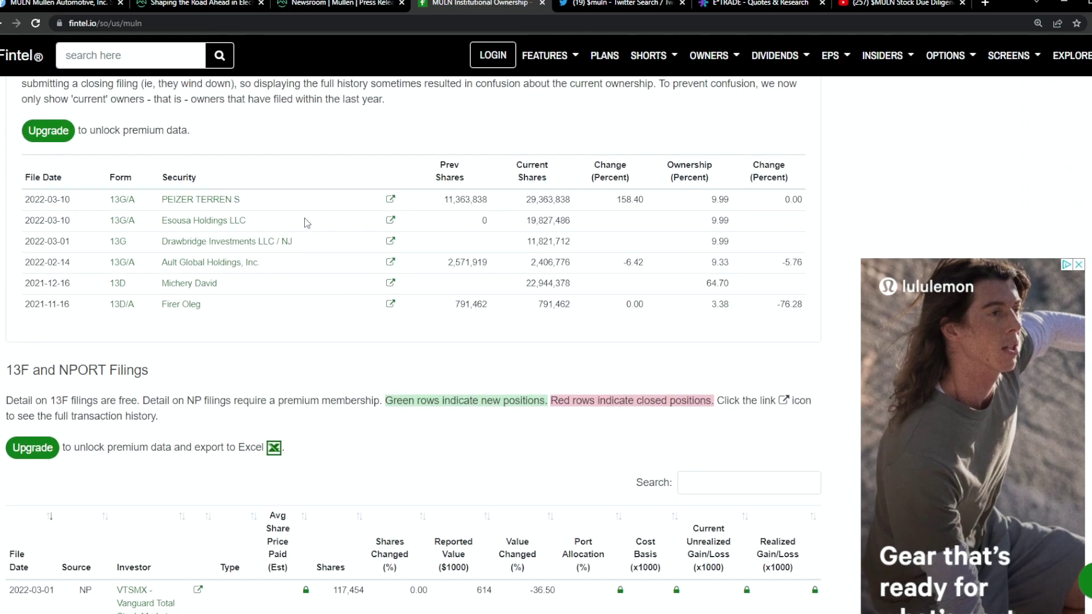
{"action": "left_click_drag", "start_coordinate": [257, 201], "coordinate": [161, 203]}
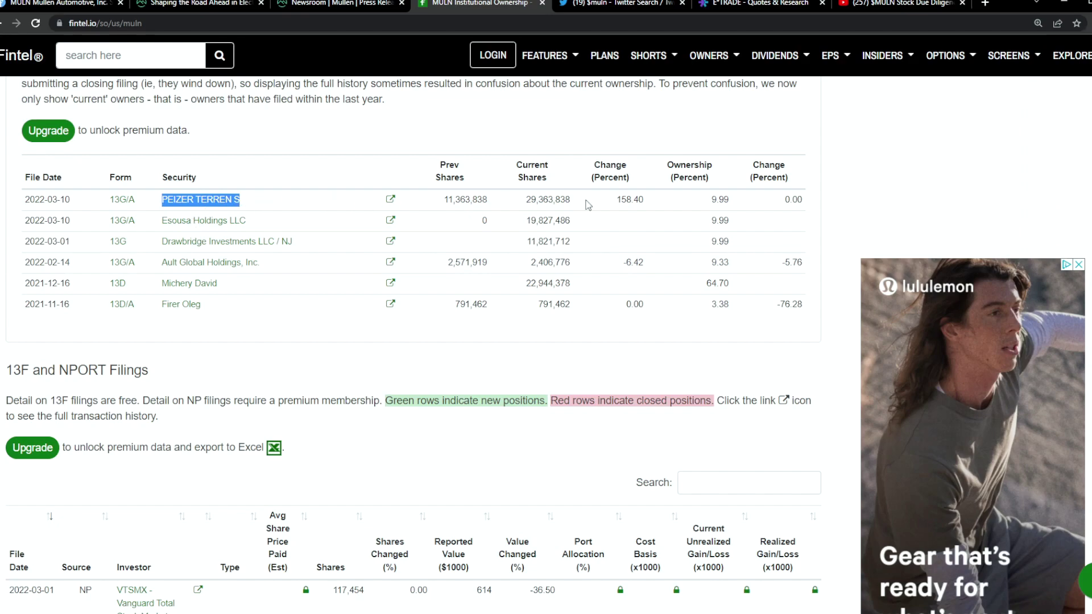
{"action": "left_click_drag", "start_coordinate": [654, 209], "coordinate": [589, 208]}
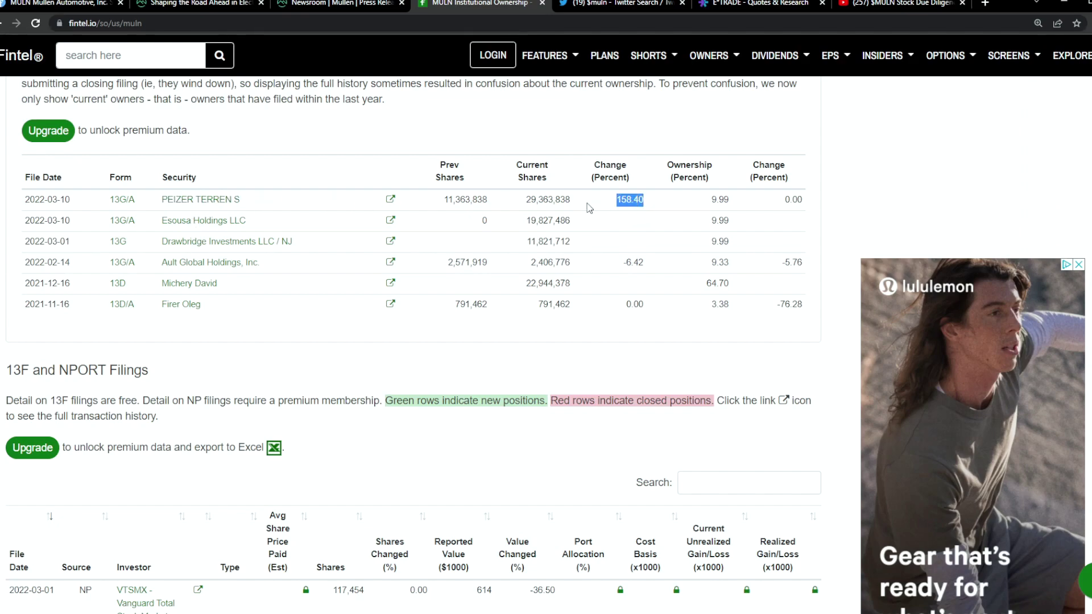
{"action": "left_click", "coordinate": [510, 199]}
{"action": "left_click_drag", "start_coordinate": [647, 199], "coordinate": [603, 201]}
{"action": "left_click_drag", "start_coordinate": [493, 206], "coordinate": [436, 201]}
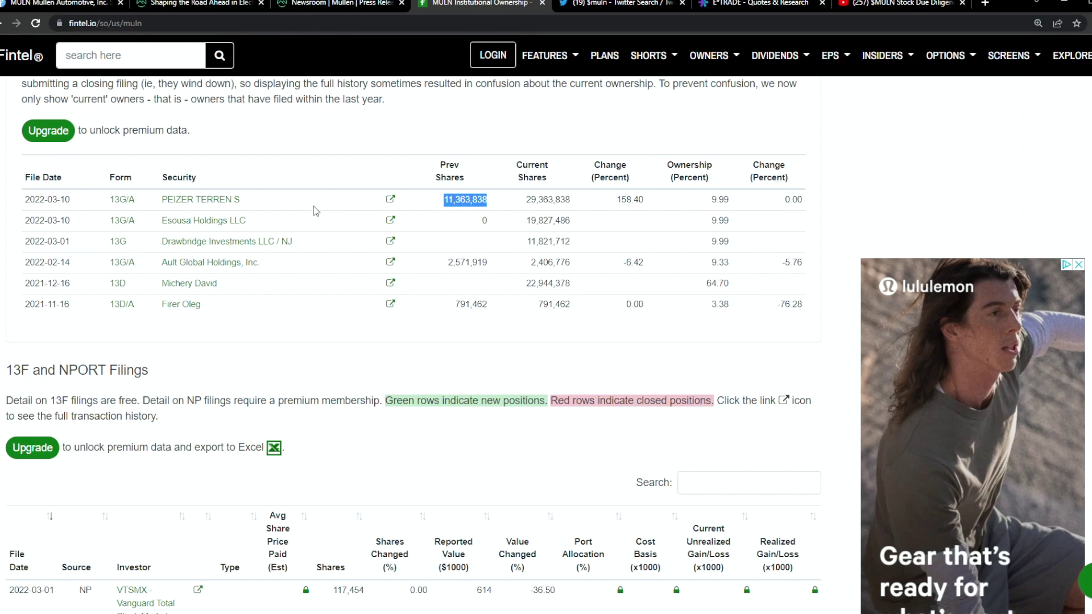
{"action": "left_click_drag", "start_coordinate": [245, 221], "coordinate": [162, 223]}
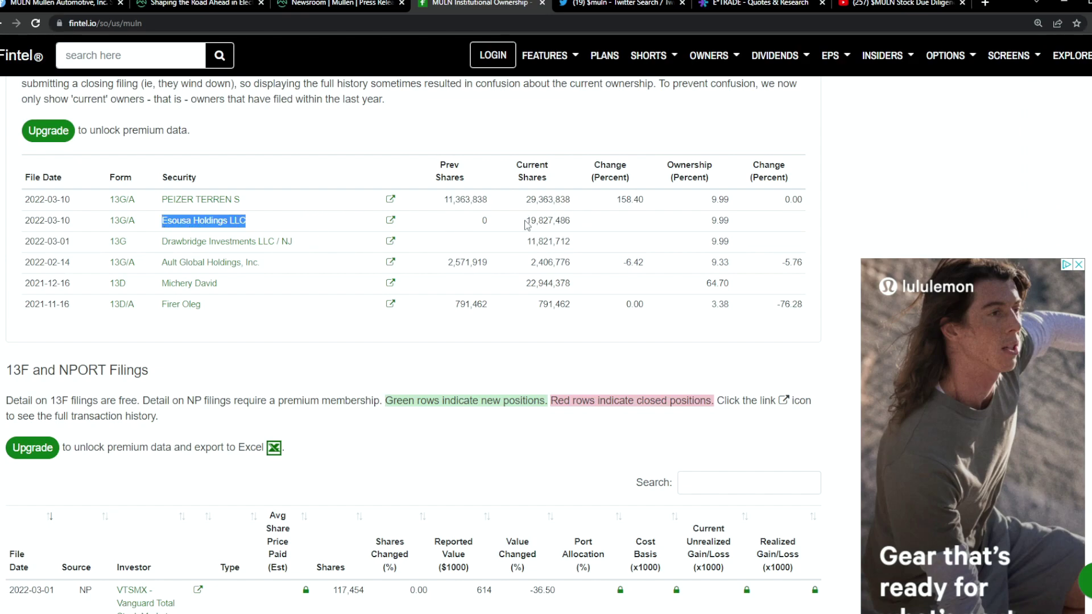
{"action": "left_click_drag", "start_coordinate": [490, 222], "coordinate": [477, 219]}
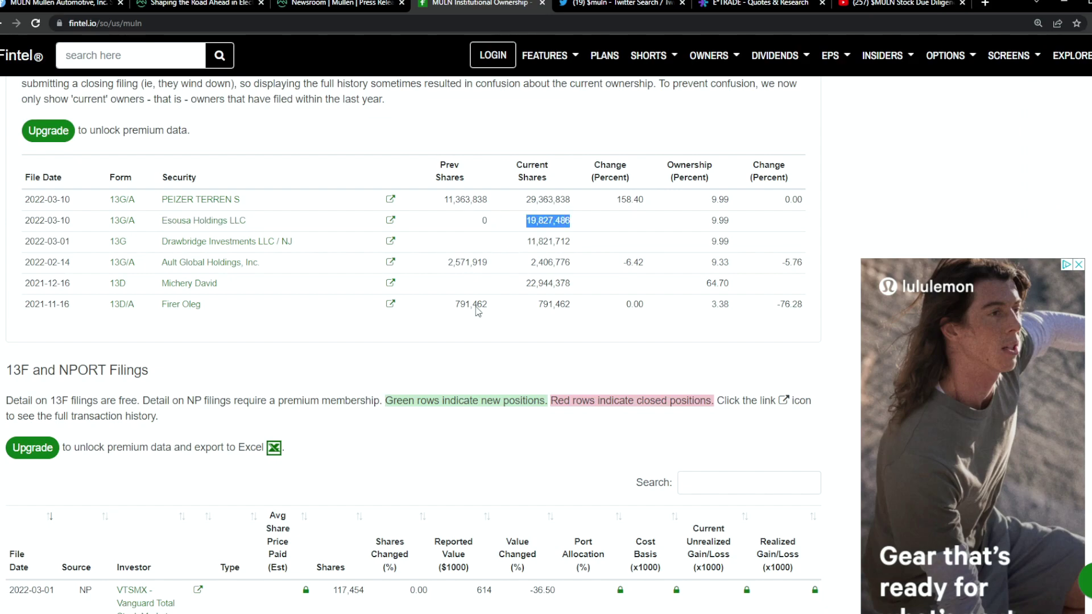
{"action": "scroll", "coordinate": [409, 360], "scroll_direction": "down", "scroll_amount": 8}
{"action": "scroll", "coordinate": [409, 359], "scroll_direction": "up", "scroll_amount": 2}
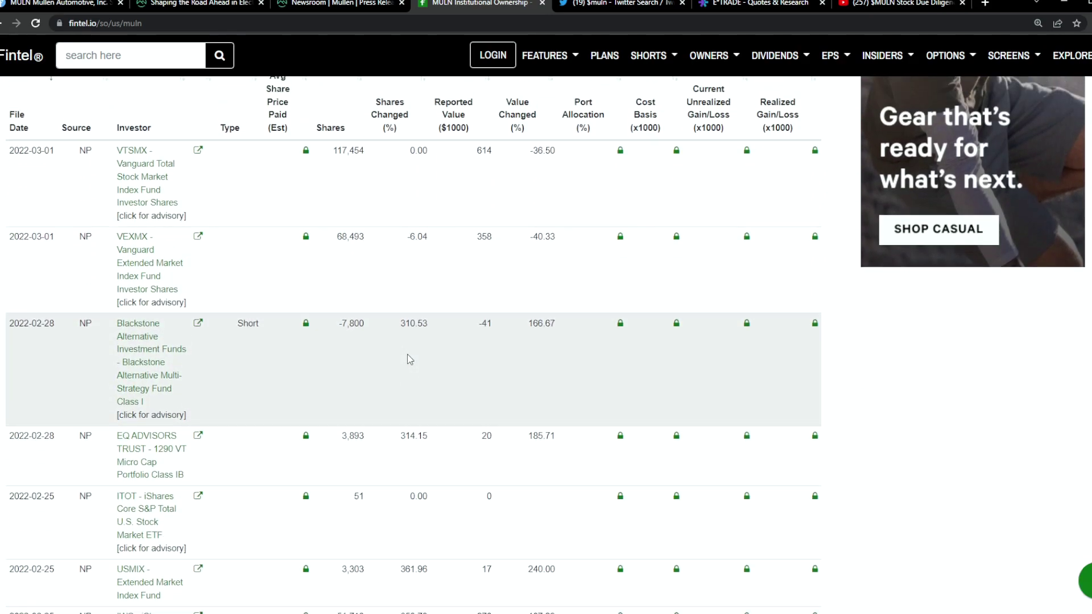
{"action": "scroll", "coordinate": [430, 347], "scroll_direction": "down", "scroll_amount": 8}
{"action": "scroll", "coordinate": [436, 350], "scroll_direction": "up", "scroll_amount": 8}
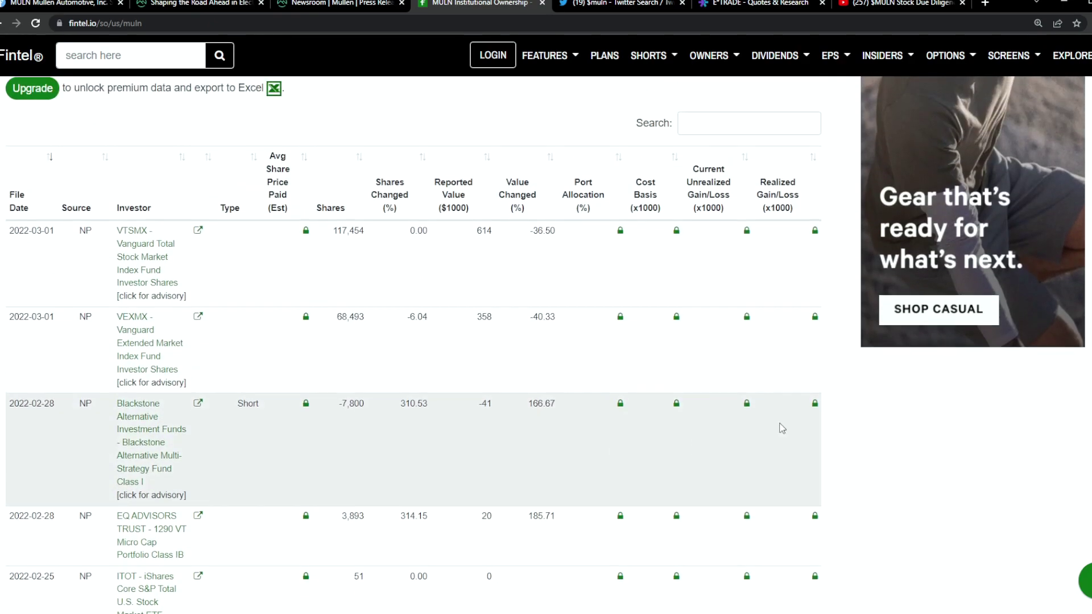
Step: Compare MULN shares outstanding: 34.9M on E*TRADE versus 17.47M on Finviz
{"action": "left_click", "coordinate": [648, 3]}
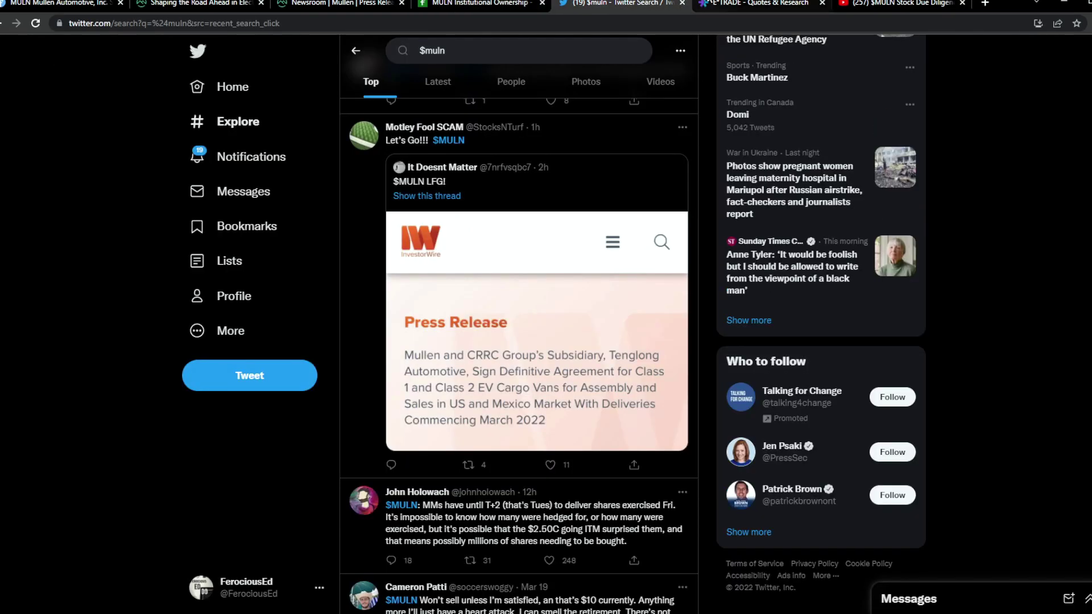
{"action": "left_click", "coordinate": [739, 5]}
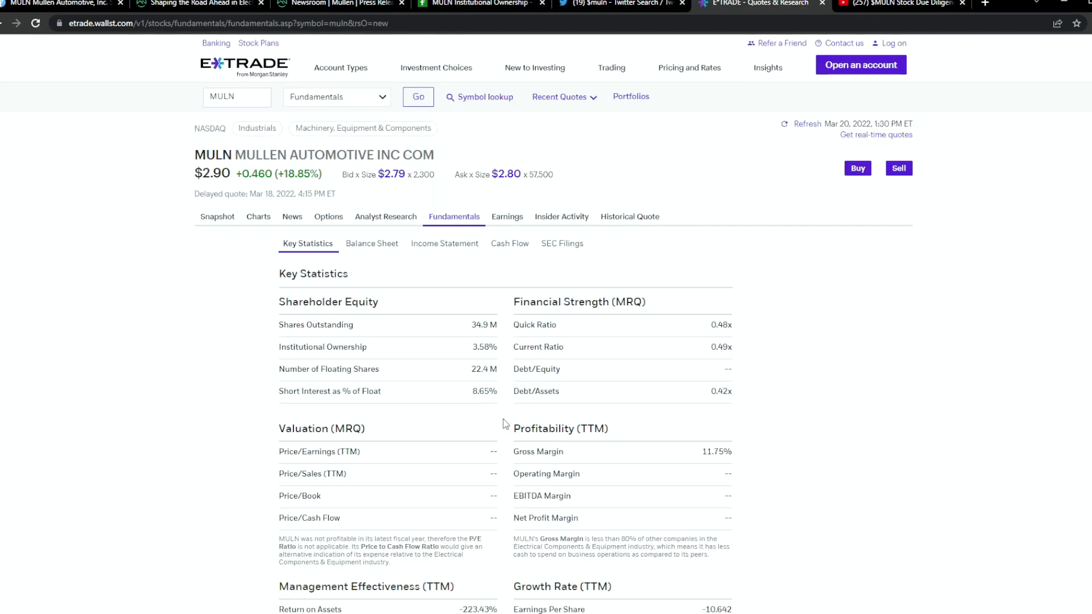
{"action": "left_click_drag", "start_coordinate": [489, 325], "coordinate": [477, 325]}
{"action": "left_click_drag", "start_coordinate": [505, 399], "coordinate": [472, 325]}
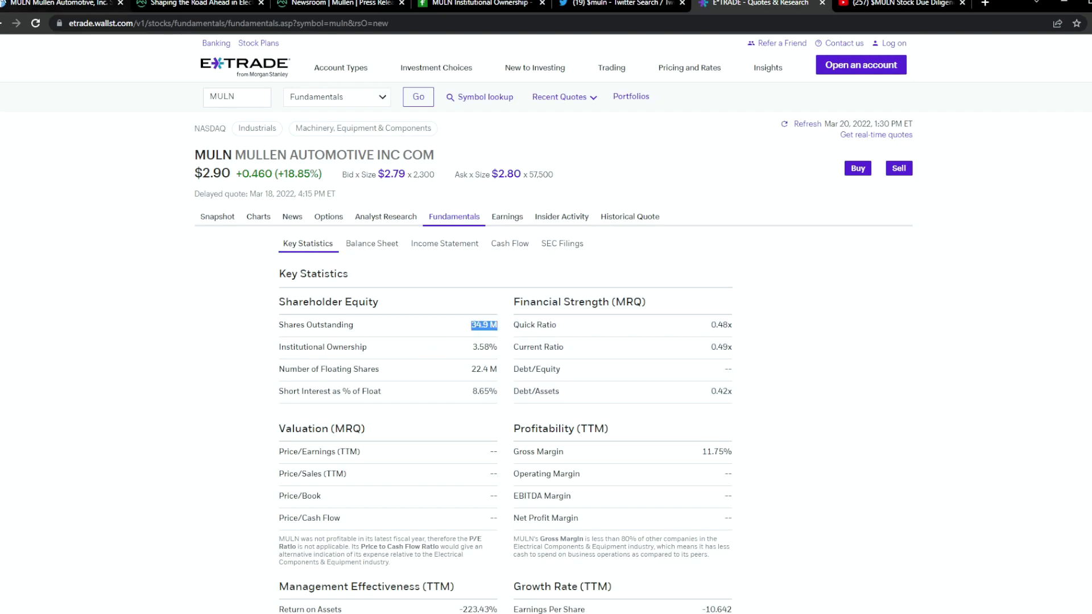
{"action": "left_click_drag", "start_coordinate": [57, 2], "coordinate": [620, 2]}
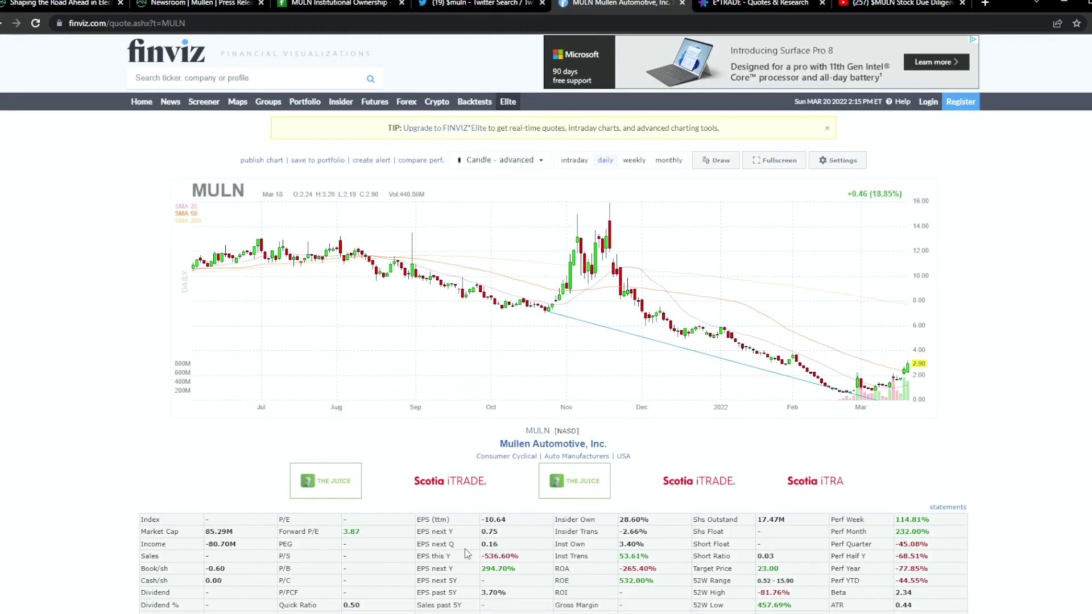
{"action": "left_click_drag", "start_coordinate": [788, 519], "coordinate": [756, 519]}
{"action": "key", "text": "ctrl+Tab"}
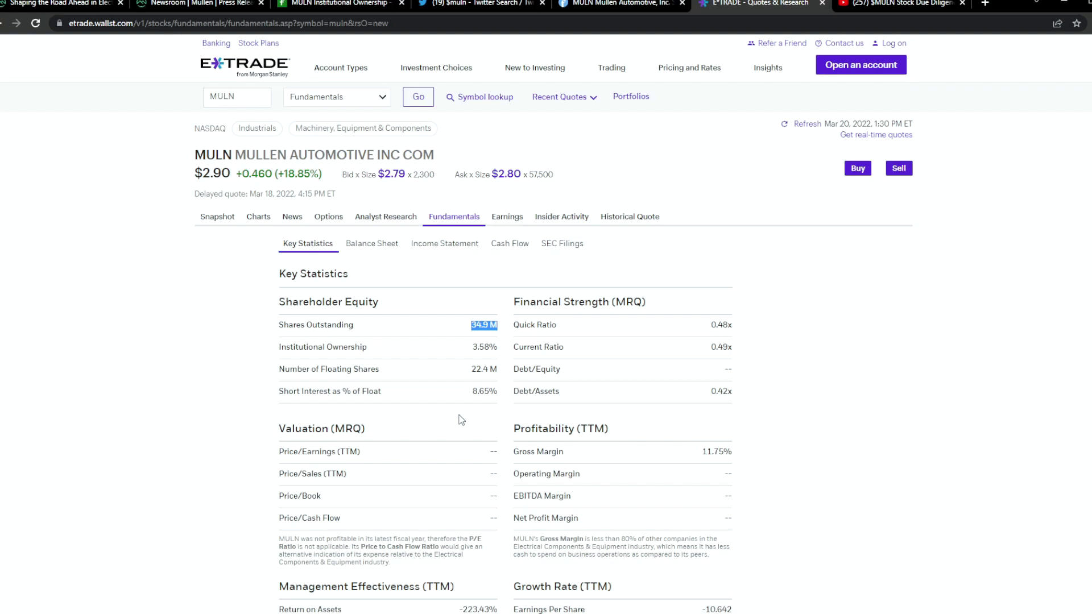
Step: Check E*TRADE's gross margin, 8.65% short interest of float and the day's 18.85% gain
{"action": "left_click_drag", "start_coordinate": [723, 451], "coordinate": [708, 450]}
{"action": "left_click_drag", "start_coordinate": [495, 392], "coordinate": [475, 391]}
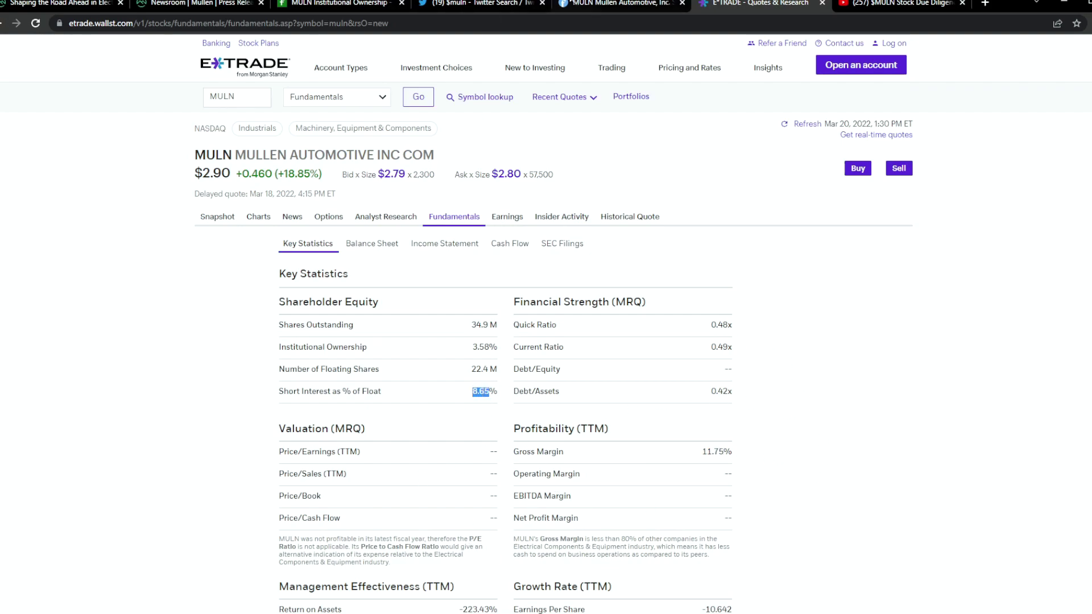
{"action": "left_click", "coordinate": [614, 3]}
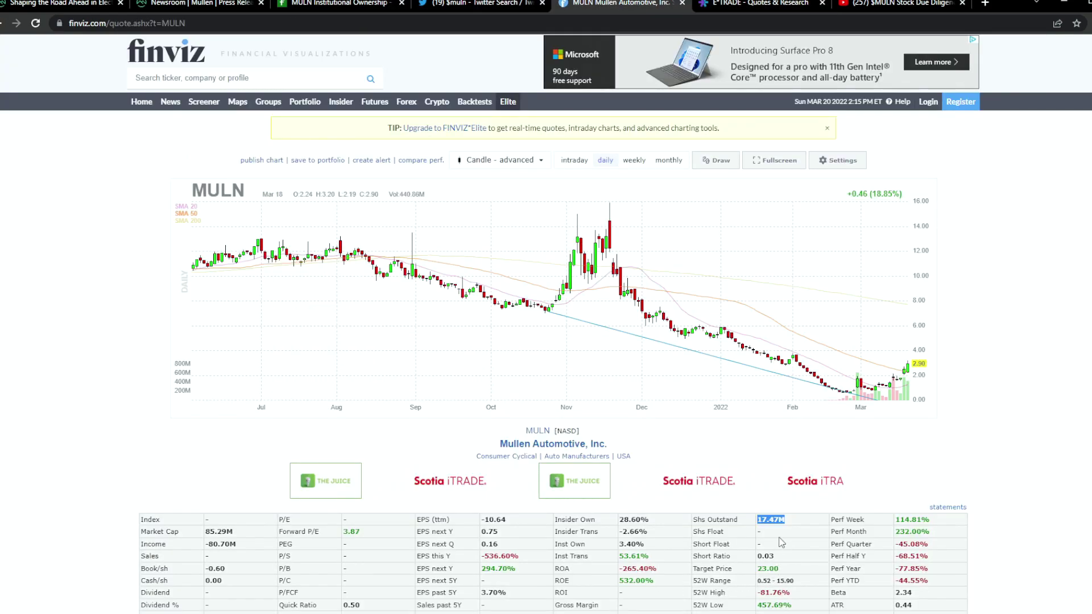
{"action": "left_click", "coordinate": [756, 4]}
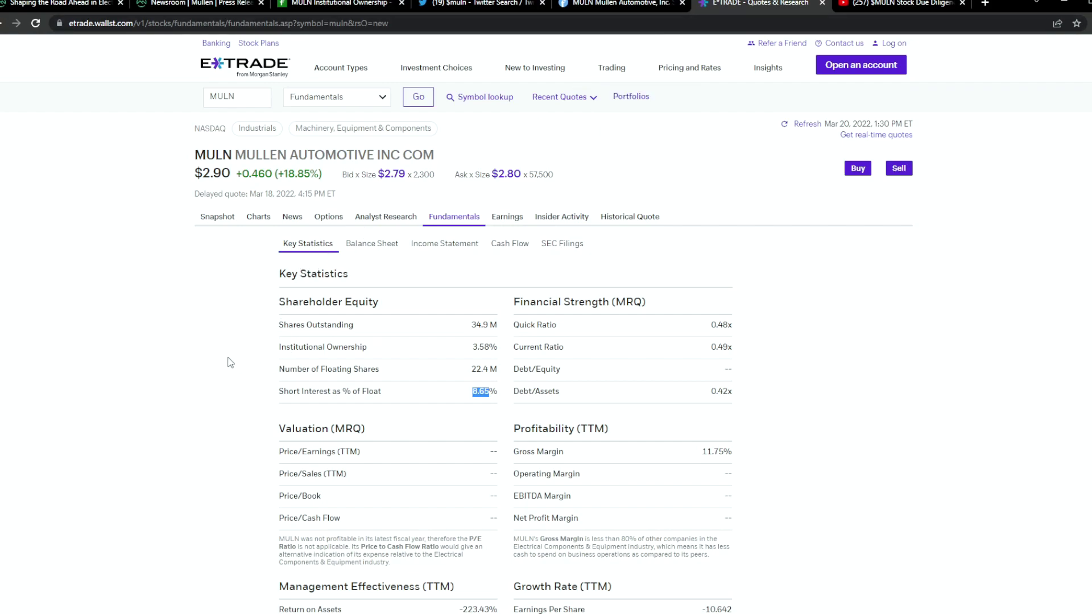
{"action": "scroll", "coordinate": [230, 363], "scroll_direction": "down", "scroll_amount": 3}
{"action": "scroll", "coordinate": [229, 362], "scroll_direction": "up", "scroll_amount": 3}
{"action": "left_click_drag", "start_coordinate": [288, 168], "coordinate": [344, 174]}
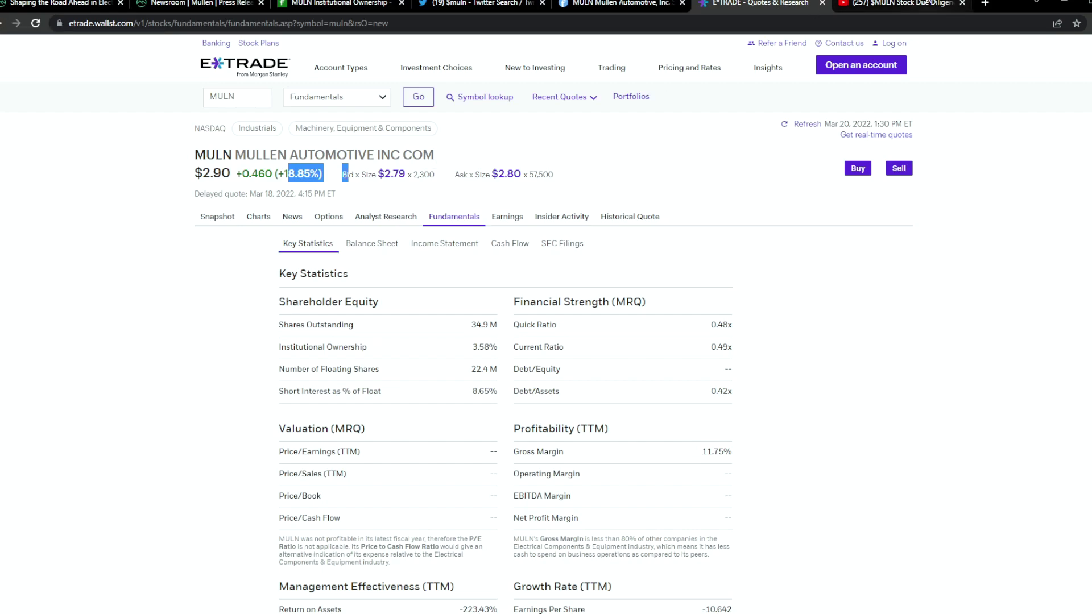
Step: Like the $MULN Stock Due Diligence video, bringing its like count to 70
{"action": "left_click", "coordinate": [929, 2]}
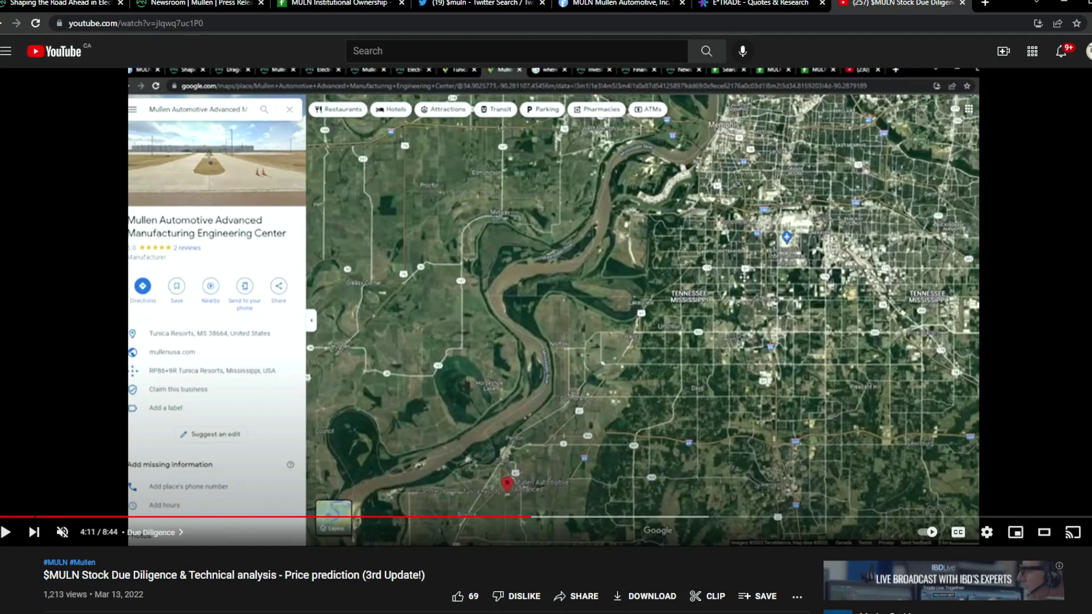
{"action": "mouse_move", "coordinate": [1090, 504]}
{"action": "left_click", "coordinate": [470, 602]}
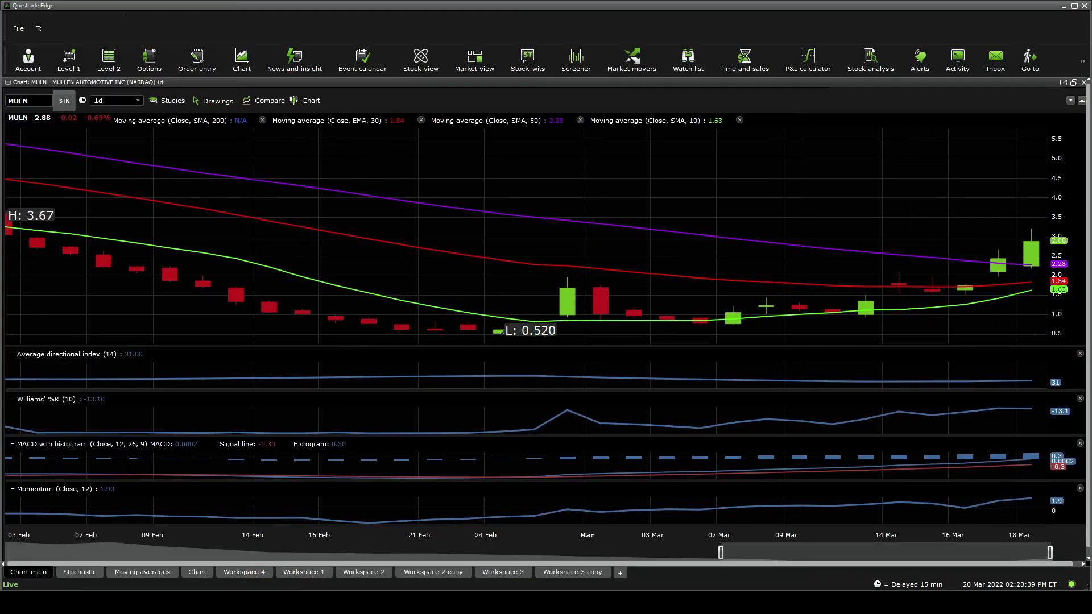
Step: Zoom the MULN chart to 09 Feb–18 Mar, out to November–March, then to 03–18 Mar
{"action": "scroll", "coordinate": [623, 340], "scroll_direction": "down", "scroll_amount": 3}
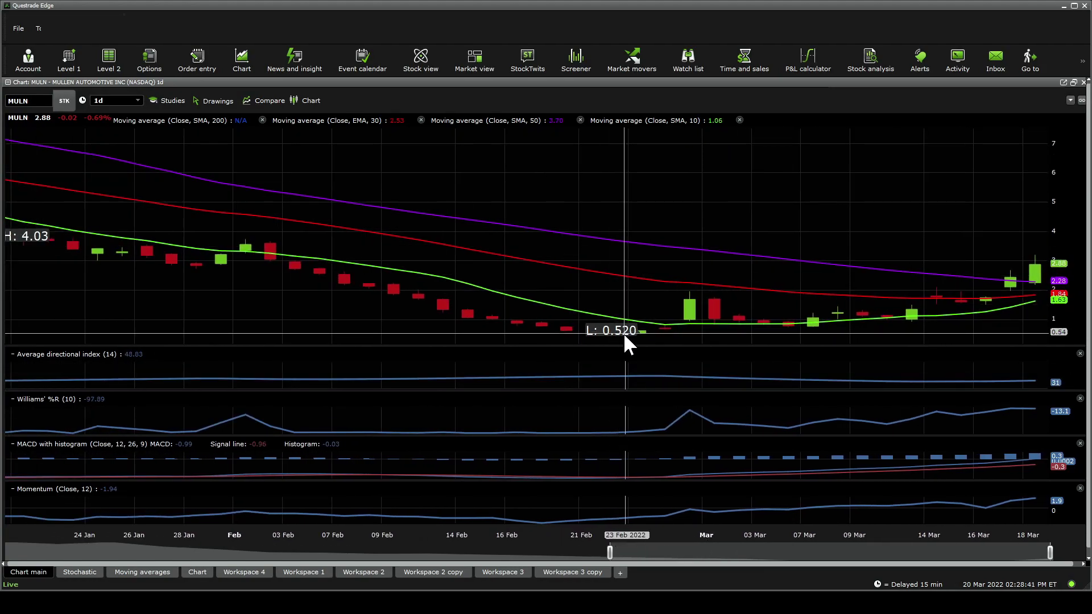
{"action": "left_click_drag", "start_coordinate": [610, 550], "coordinate": [827, 542]}
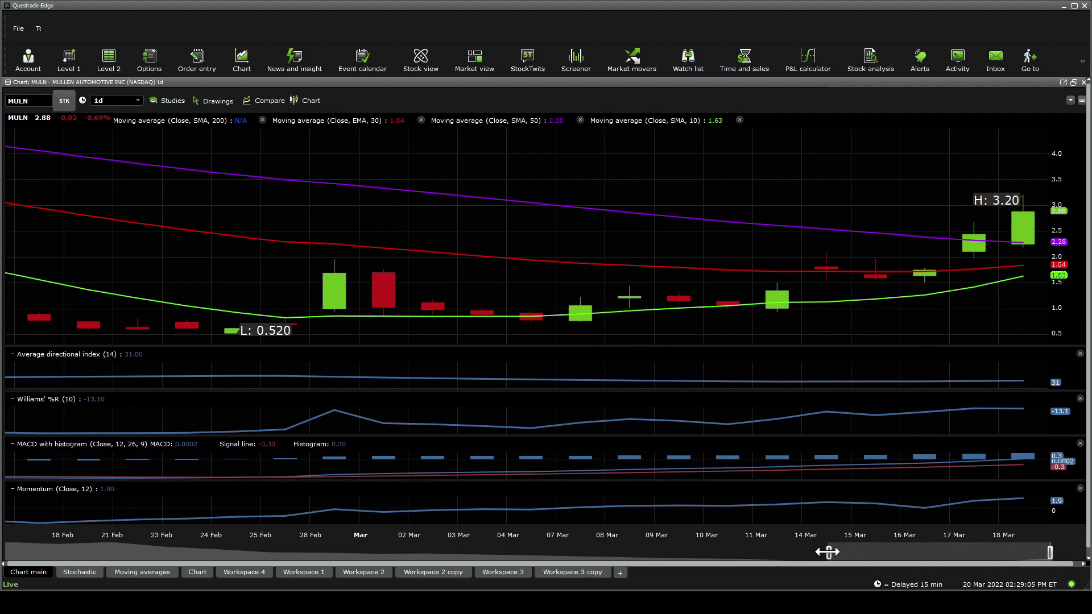
{"action": "left_click_drag", "start_coordinate": [828, 553], "coordinate": [848, 553]}
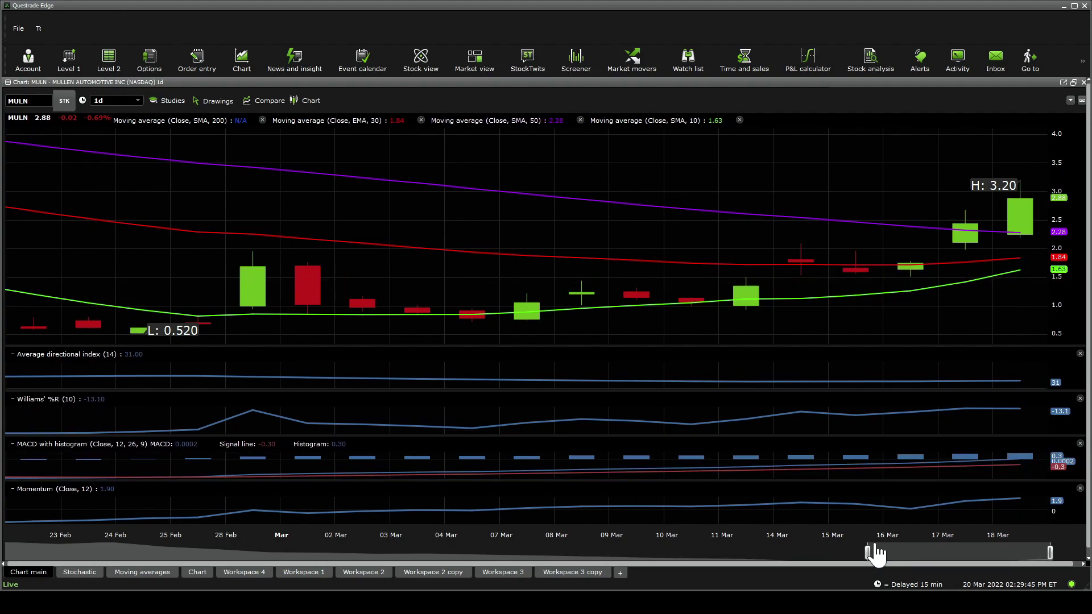
{"action": "mouse_move", "coordinate": [868, 546]}
{"action": "left_mouse_down"}
{"action": "mouse_move", "coordinate": [882, 546]}
{"action": "mouse_move", "coordinate": [868, 546]}
{"action": "left_mouse_up"}
{"action": "left_click_drag", "start_coordinate": [865, 560], "coordinate": [13, 494]}
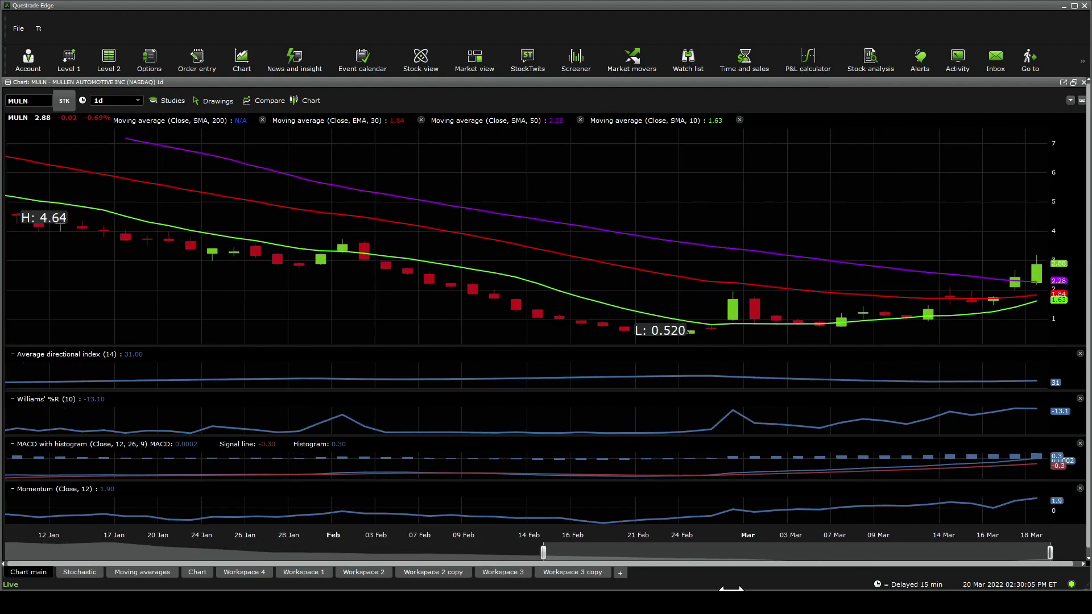
{"action": "left_click_drag", "start_coordinate": [543, 551], "coordinate": [932, 588]}
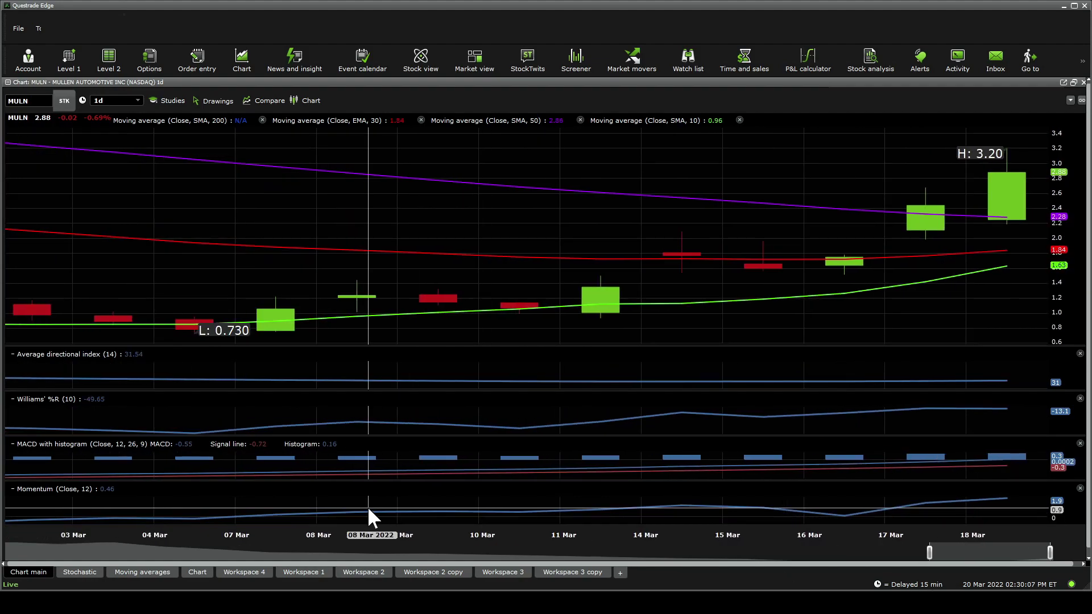
Step: View the Stochastic workspace, then the Moving averages workspace with Bollinger bands and OBV
{"action": "left_click", "coordinate": [66, 569]}
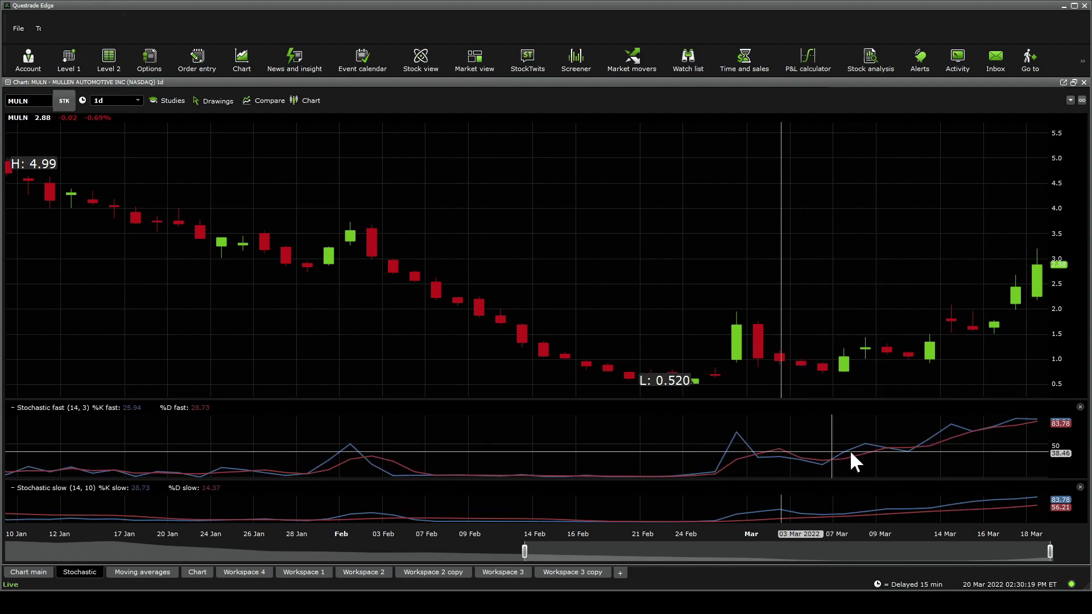
{"action": "left_click", "coordinate": [145, 572]}
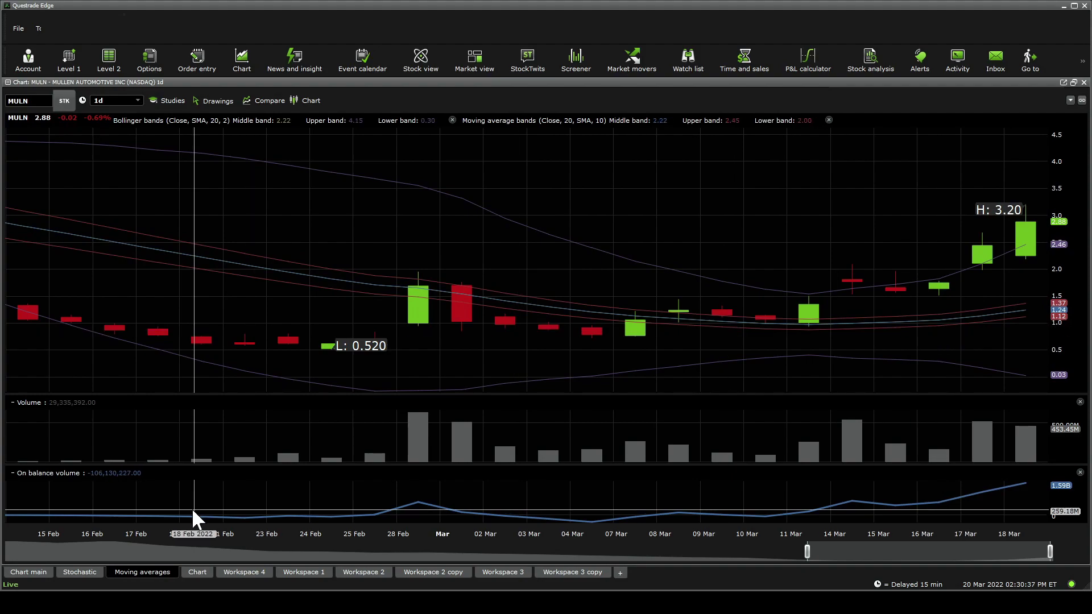
Step: On the Chart workspace, delete the Fibonacci retracement and try a horizontal line near $2.92
{"action": "left_click", "coordinate": [192, 569]}
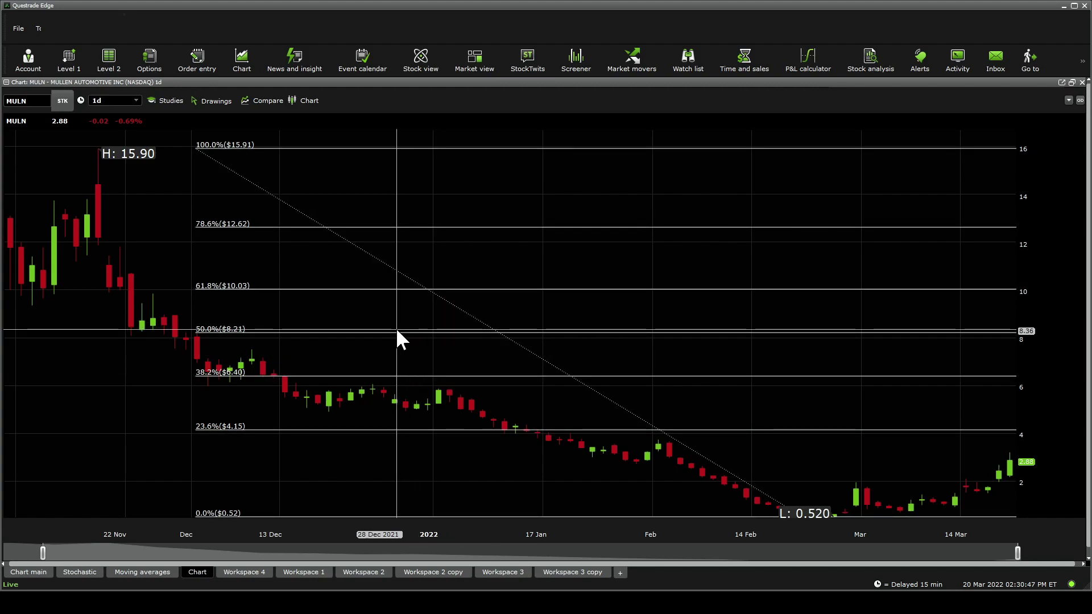
{"action": "left_click", "coordinate": [400, 292]}
{"action": "key", "text": "Delete"}
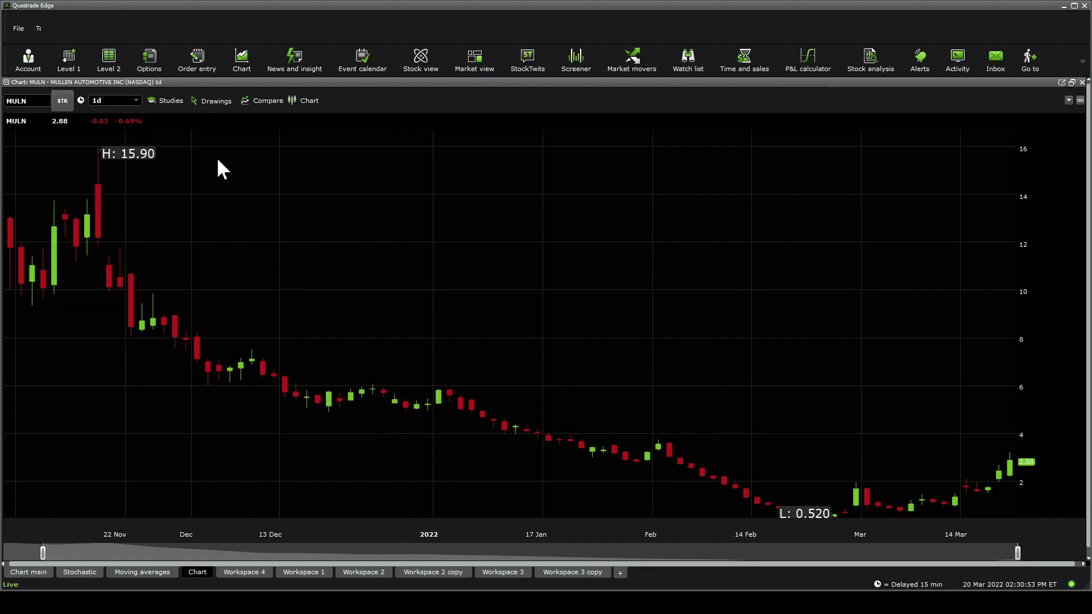
{"action": "mouse_move", "coordinate": [978, 458]}
{"action": "left_mouse_down"}
{"action": "mouse_move", "coordinate": [390, 456]}
{"action": "mouse_move", "coordinate": [392, 478]}
{"action": "mouse_move", "coordinate": [398, 437]}
{"action": "mouse_move", "coordinate": [812, 430]}
{"action": "mouse_move", "coordinate": [814, 408]}
{"action": "mouse_move", "coordinate": [252, 401]}
{"action": "mouse_move", "coordinate": [251, 380]}
{"action": "mouse_move", "coordinate": [858, 357]}
{"action": "mouse_move", "coordinate": [160, 331]}
{"action": "mouse_move", "coordinate": [633, 319]}
{"action": "mouse_move", "coordinate": [665, 307]}
{"action": "mouse_move", "coordinate": [665, 285]}
{"action": "mouse_move", "coordinate": [17, 290]}
{"action": "mouse_move", "coordinate": [189, 290]}
{"action": "left_mouse_up"}
Step: Widen the chart to mid-December–18 Mar, then try and discard lines at $3.25 and recent prices
{"action": "left_click_drag", "start_coordinate": [270, 385], "coordinate": [791, 566]}
{"action": "left_click_drag", "start_coordinate": [8, 553], "coordinate": [269, 554]}
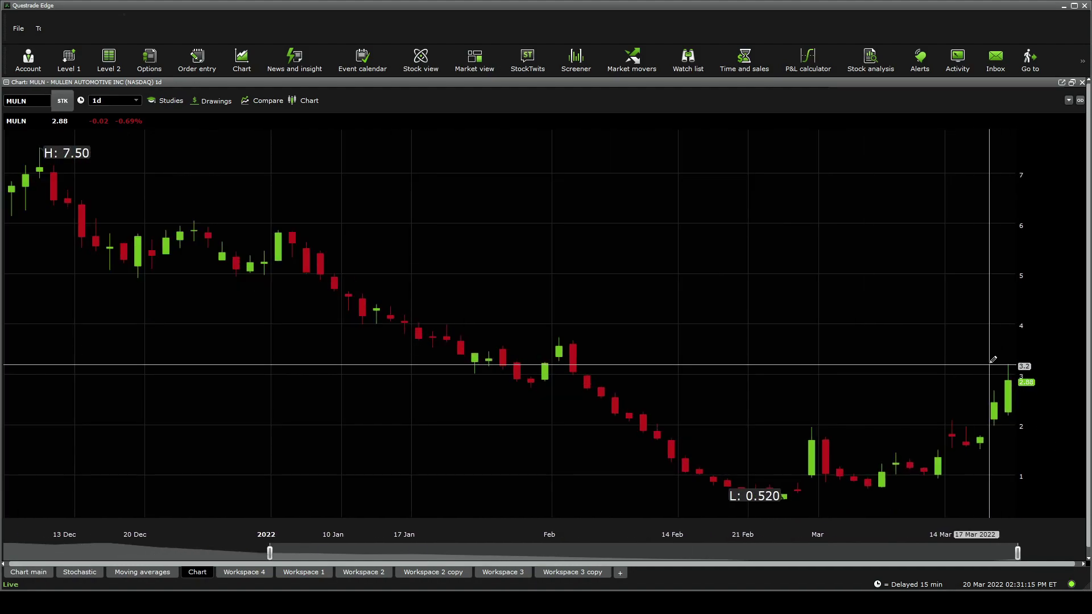
{"action": "left_click", "coordinate": [468, 357]}
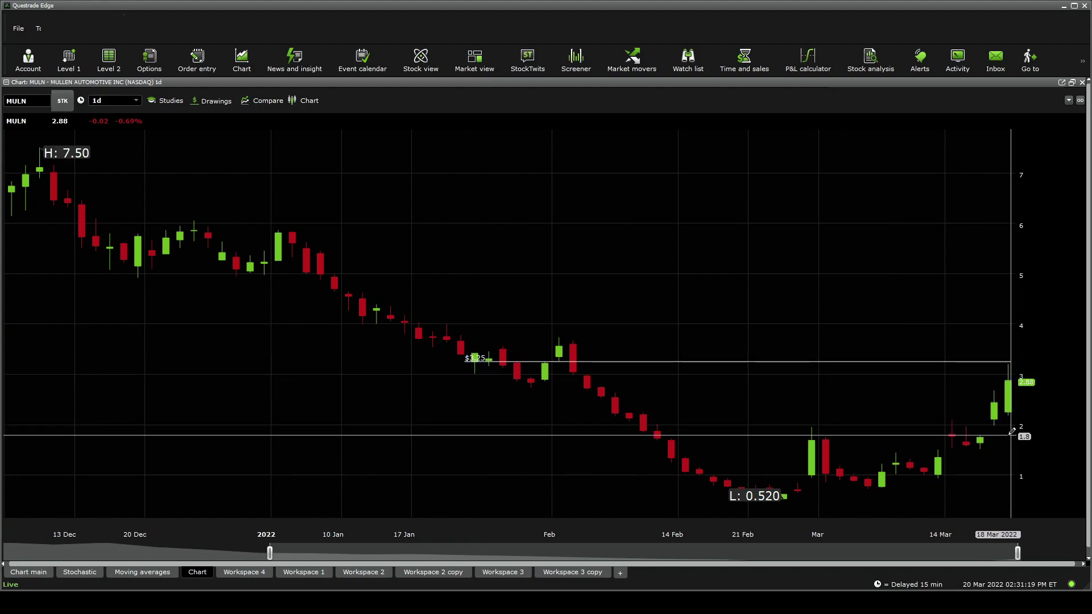
{"action": "key", "text": "Escape"}
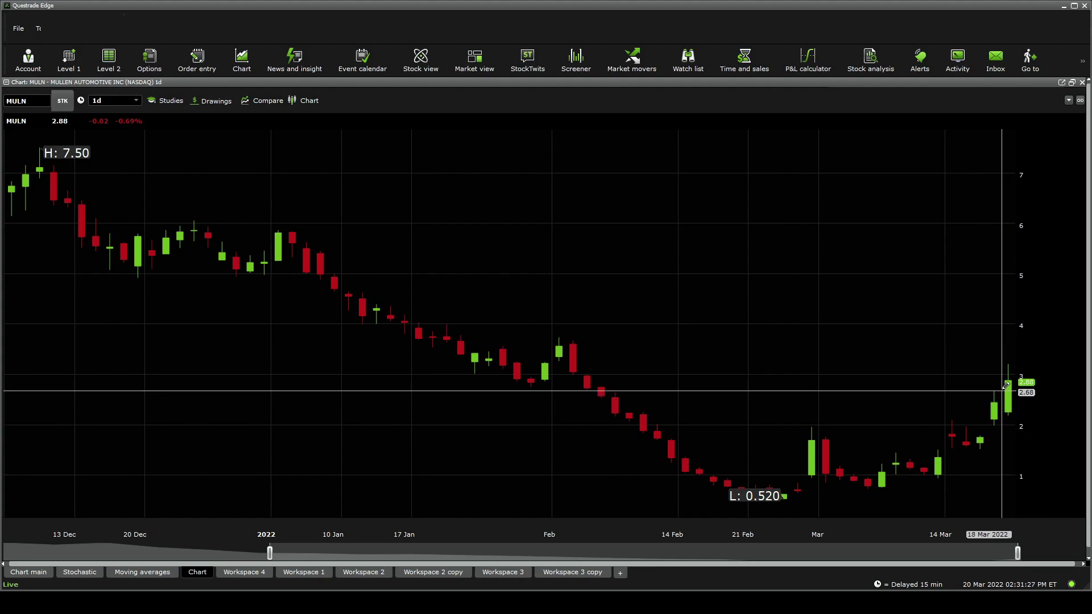
{"action": "left_click_drag", "start_coordinate": [1005, 385], "coordinate": [463, 402]}
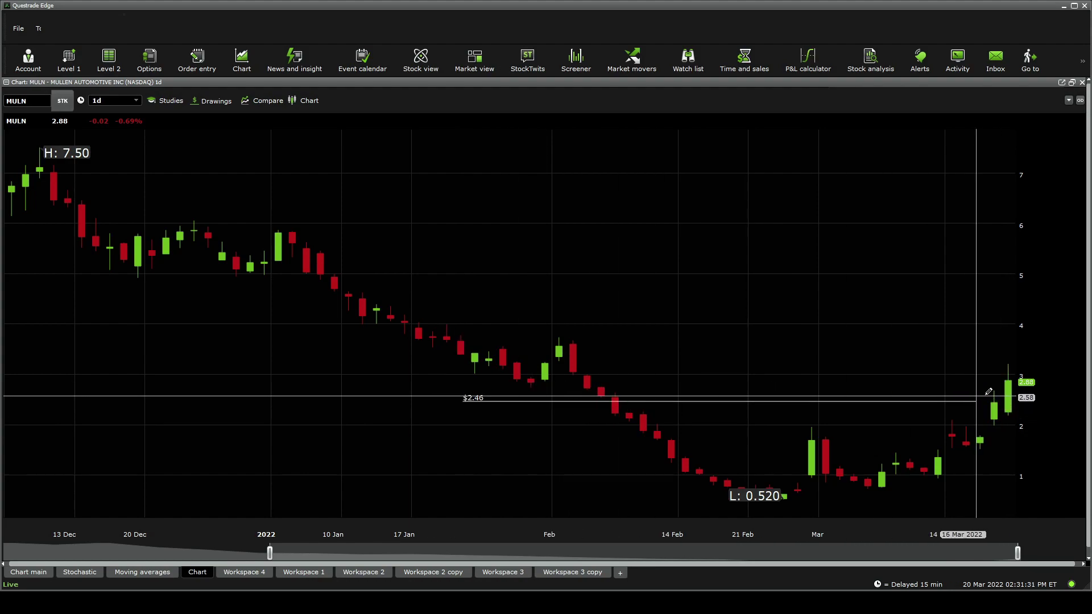
{"action": "key", "text": "Delete"}
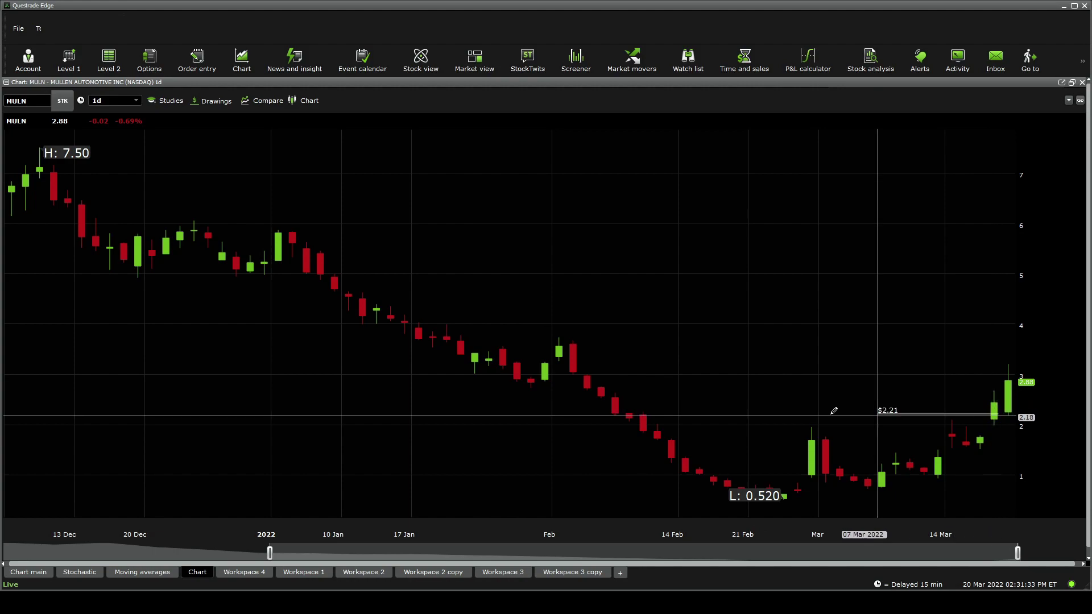
Step: Trial horizontal price levels at $1.99, $1.51, $1.33, $1.00 and $0.76
{"action": "left_click", "coordinate": [347, 424]}
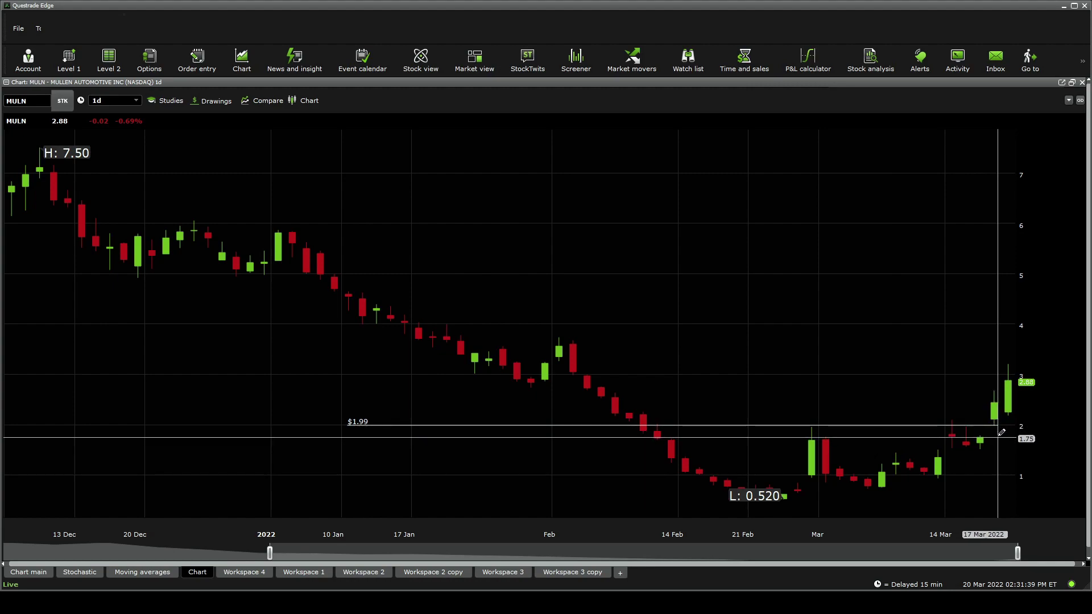
{"action": "key", "text": "Delete"}
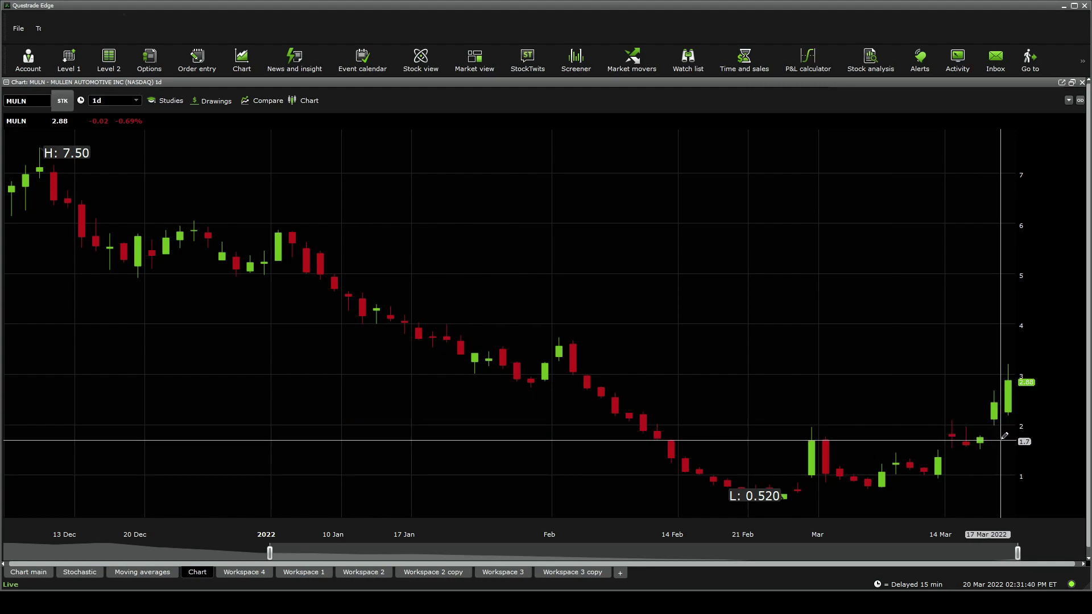
{"action": "left_click", "coordinate": [540, 449]}
{"action": "left_click", "coordinate": [973, 454]}
{"action": "left_click", "coordinate": [596, 475]}
{"action": "left_click", "coordinate": [937, 486]}
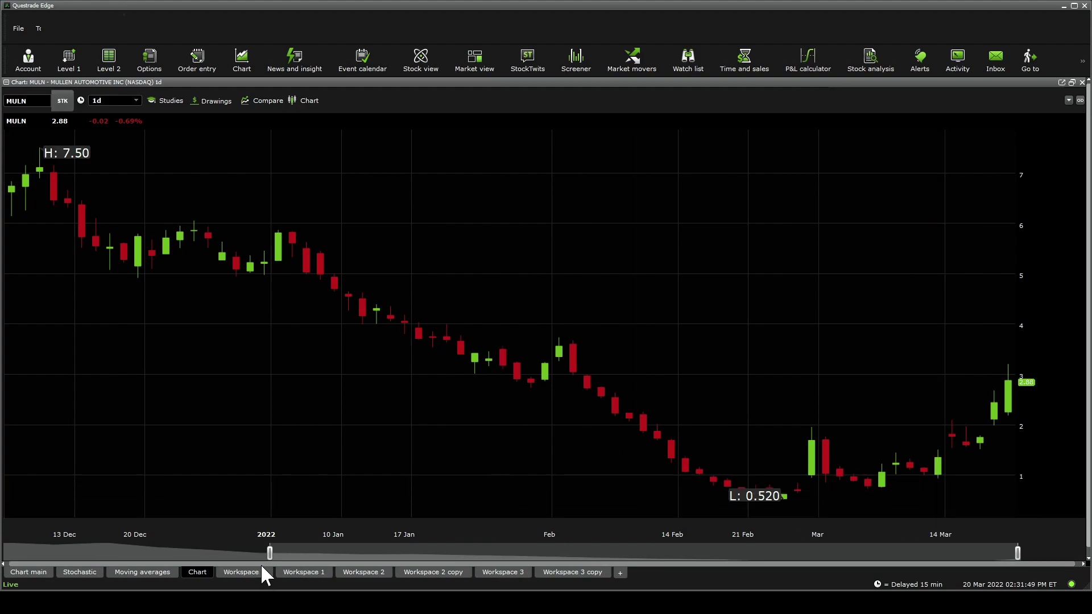
Step: Narrow the MULN chart range, then draw a shallow late-February trend channel and a steep 14 Mar one
{"action": "left_click_drag", "start_coordinate": [270, 554], "coordinate": [737, 553]}
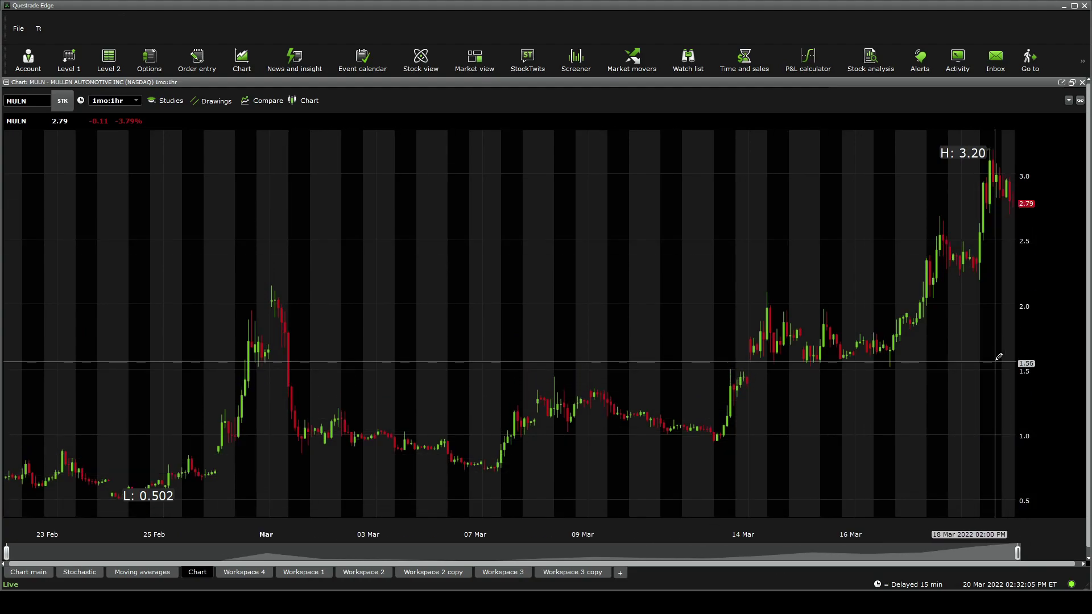
{"action": "mouse_move", "coordinate": [997, 361]}
{"action": "left_mouse_down"}
{"action": "mouse_move", "coordinate": [287, 512]}
{"action": "mouse_move", "coordinate": [114, 506]}
{"action": "mouse_move", "coordinate": [987, 415]}
{"action": "left_mouse_up"}
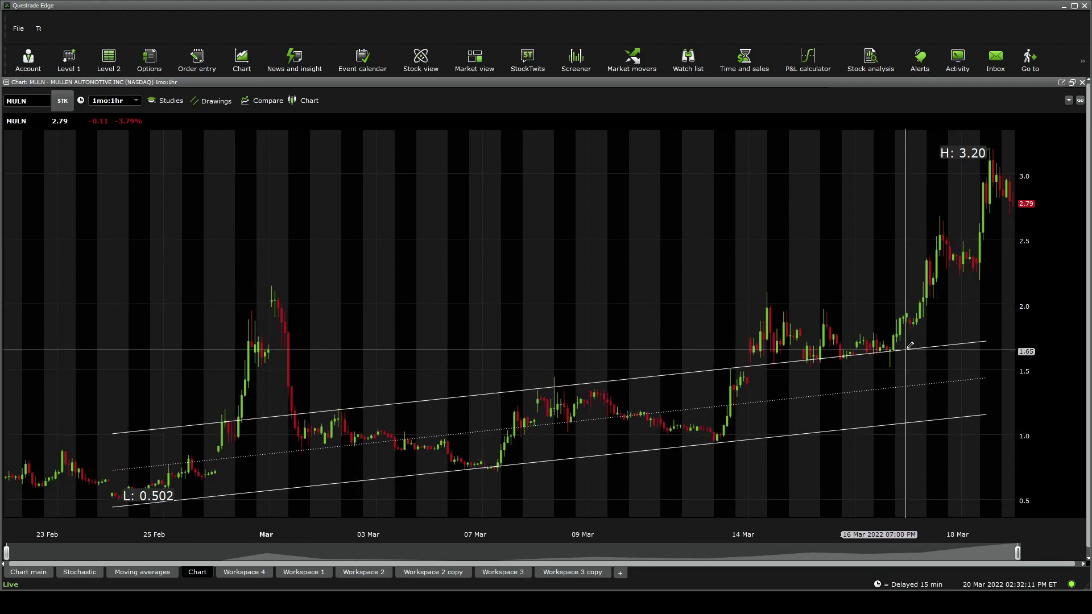
{"action": "left_click", "coordinate": [948, 347]}
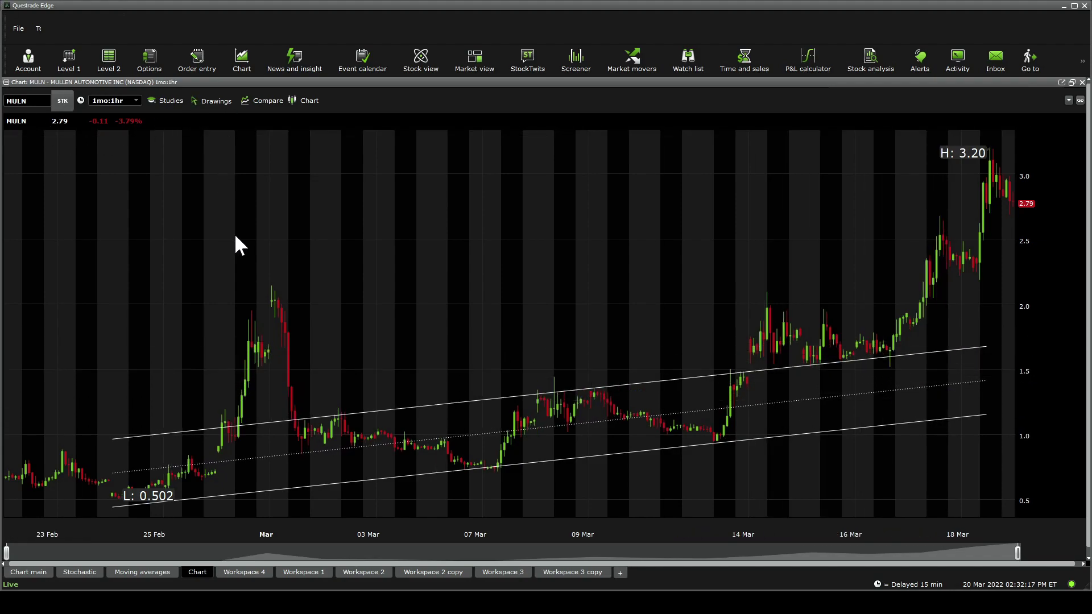
{"action": "mouse_move", "coordinate": [714, 453]}
{"action": "left_mouse_down"}
{"action": "mouse_move", "coordinate": [999, 287]}
{"action": "mouse_move", "coordinate": [1002, 265]}
{"action": "left_mouse_up"}
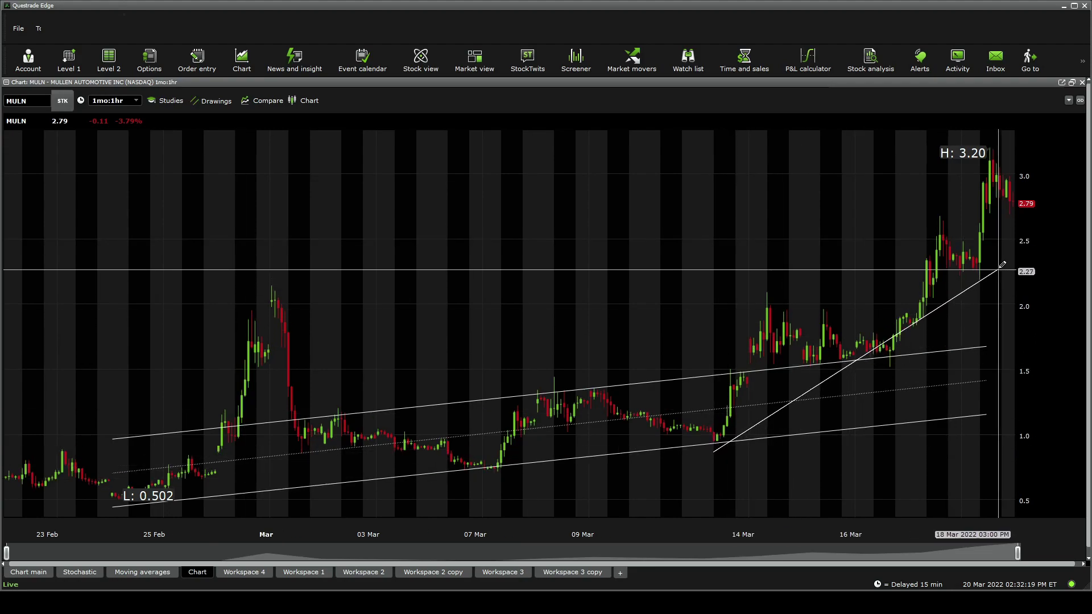
{"action": "left_click", "coordinate": [987, 188]}
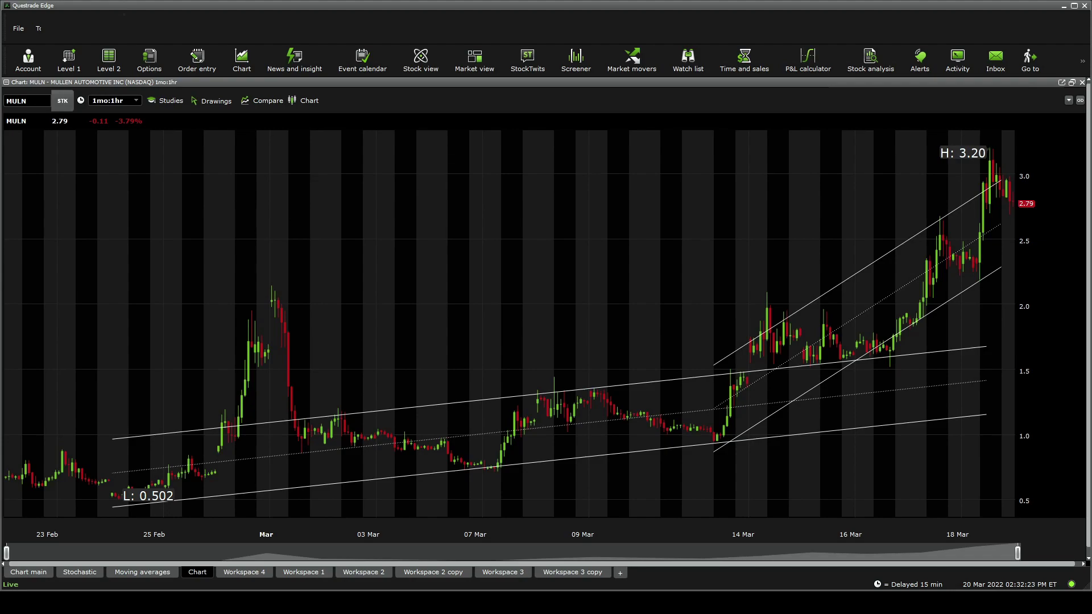